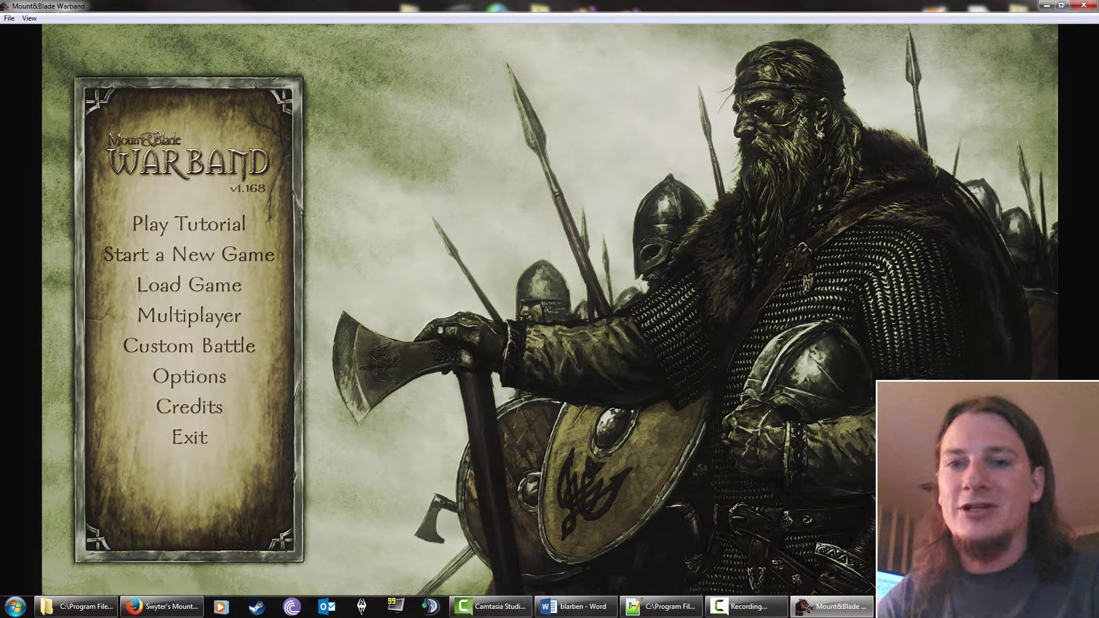
Host a multiplayer server with the Siege game type on the Turin Castle map
click(220, 316)
click(827, 268)
click(604, 356)
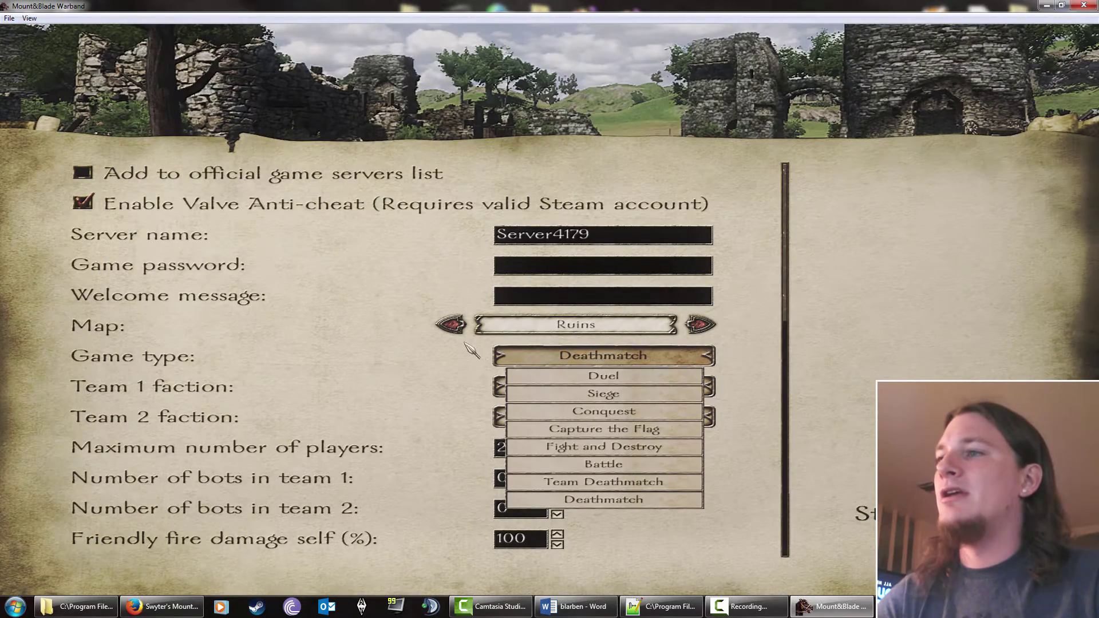
click(563, 393)
click(700, 326)
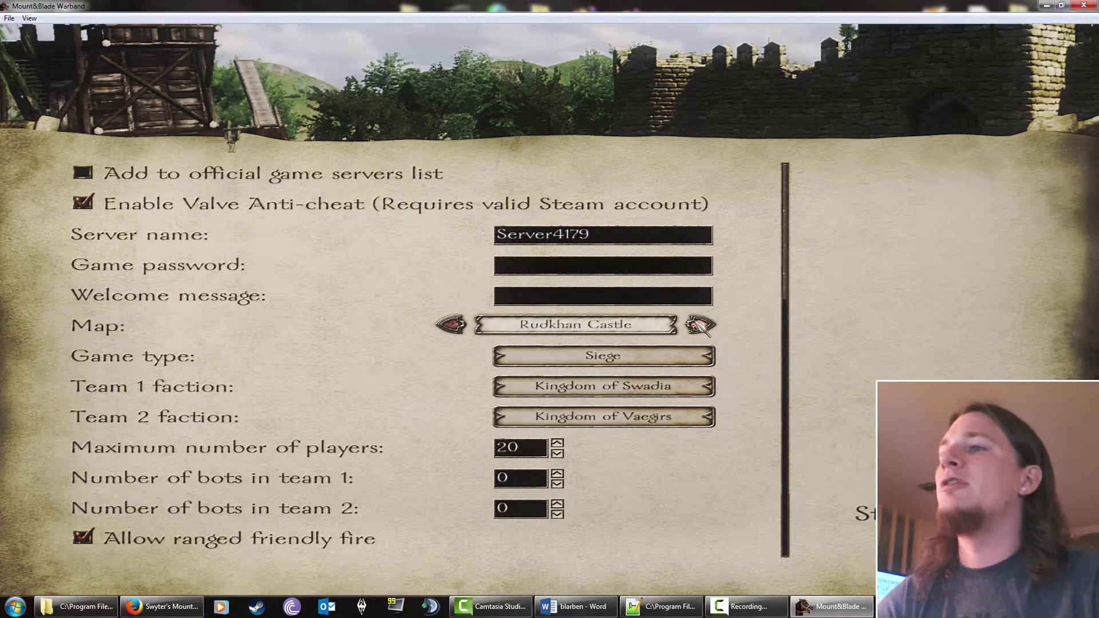
click(700, 326)
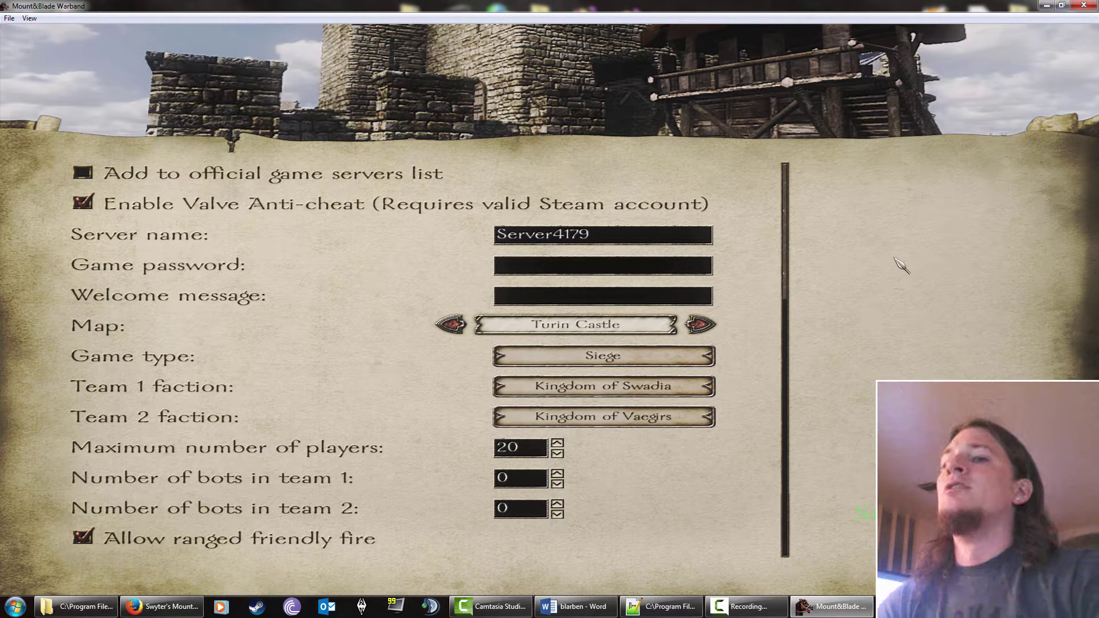
click(867, 513)
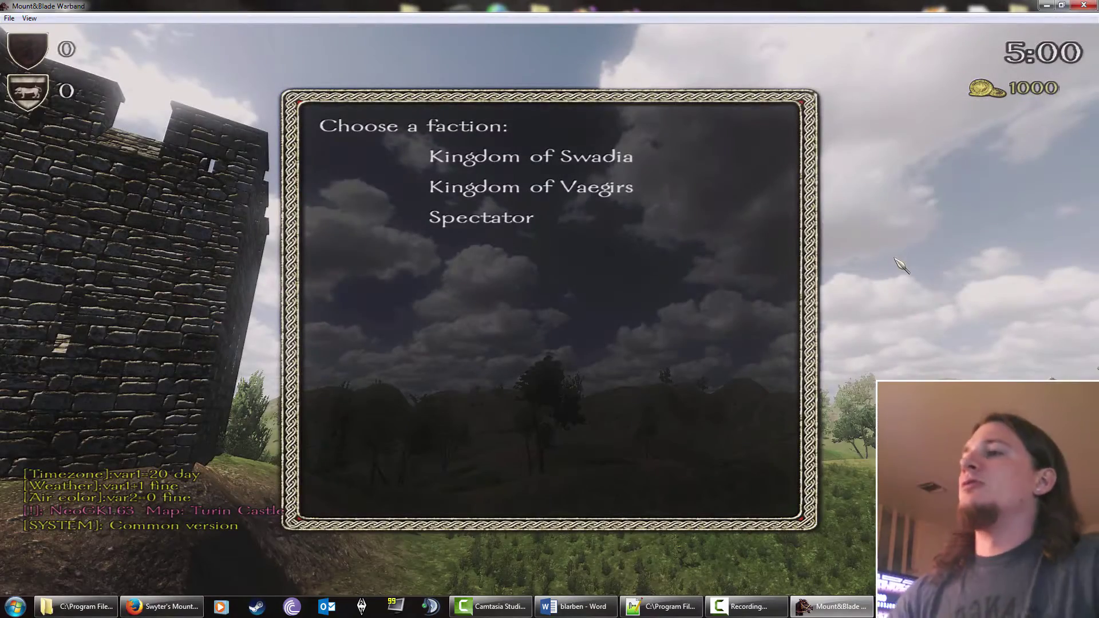
Join the Kingdom of Vaegirs as a Vaegir Spearman and spawn on the map
click(516, 188)
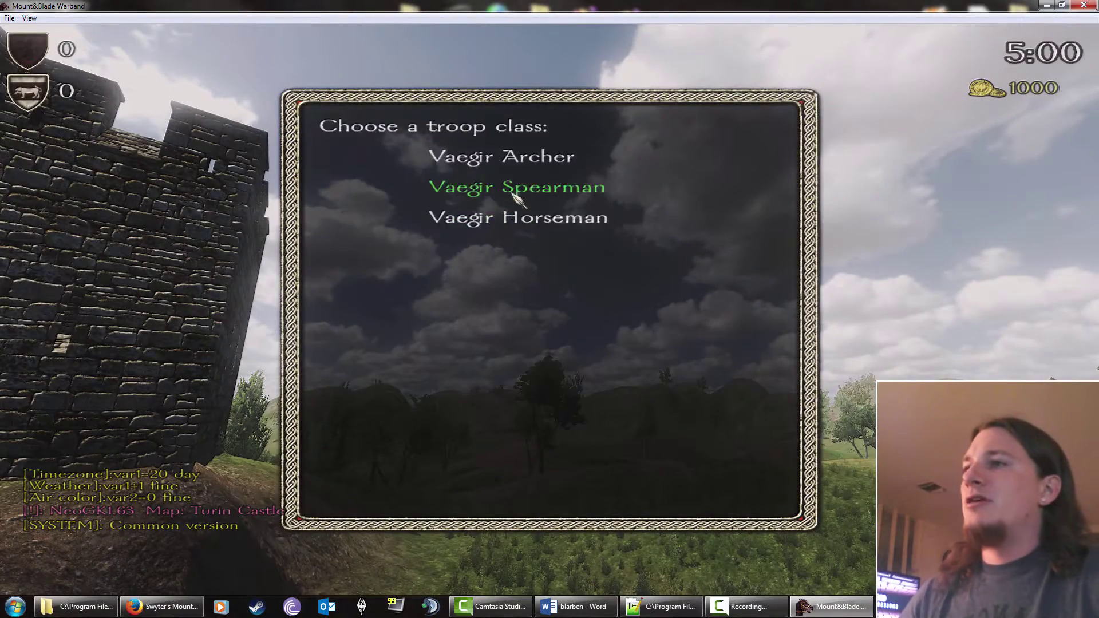
click(516, 193)
click(429, 562)
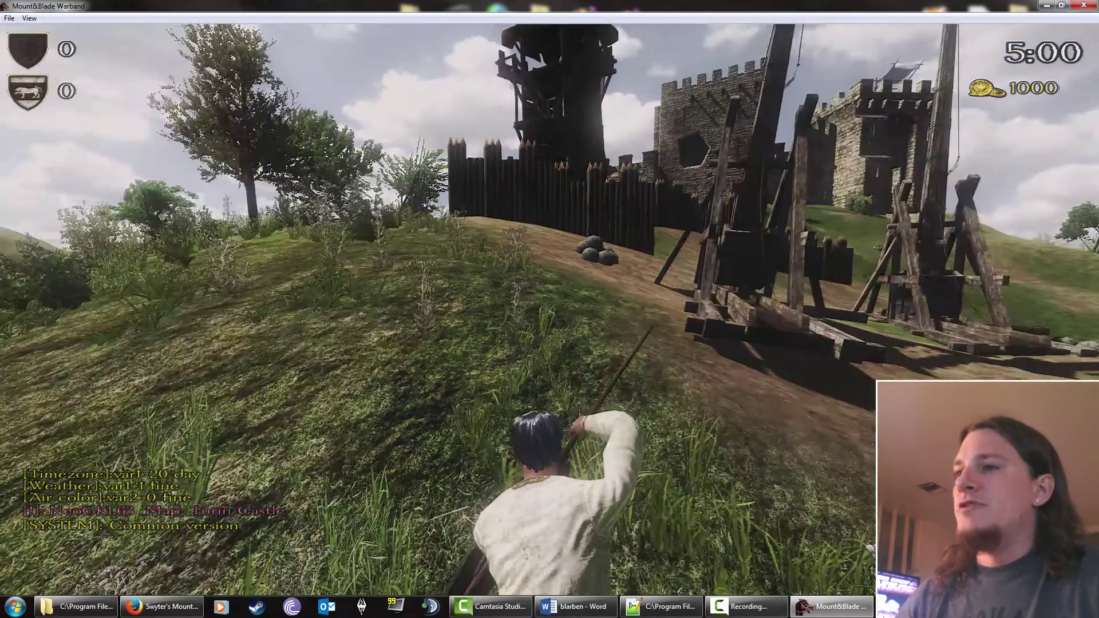
Enter edit mode, pick the wooden palisade section, and leave edit mode saving the object changes
key(ctrl+e)
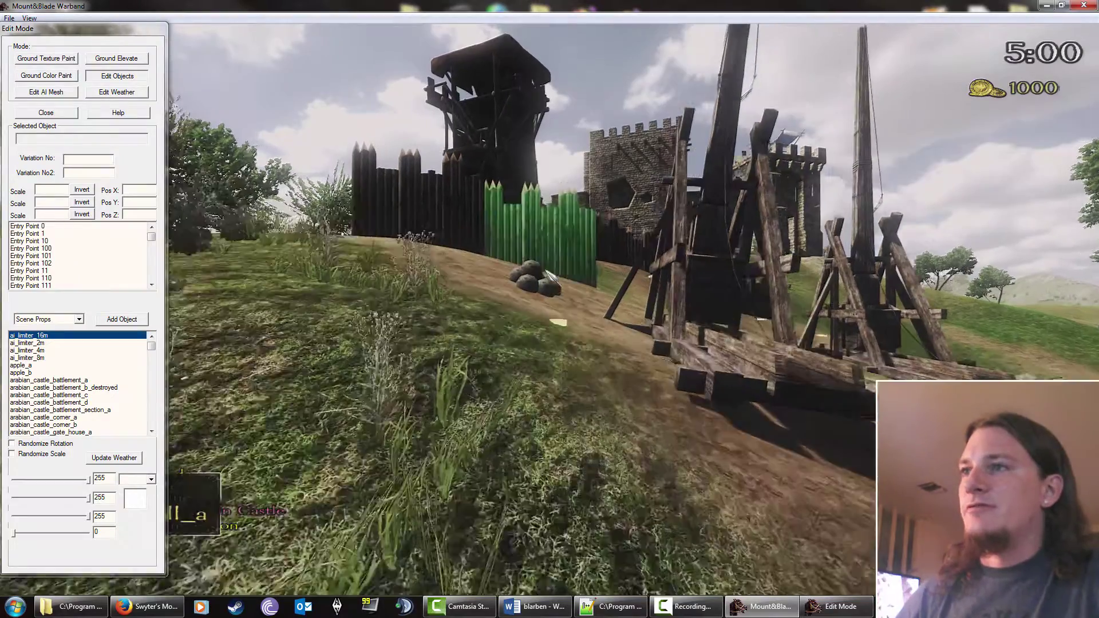
click(572, 246)
key(ctrl+e)
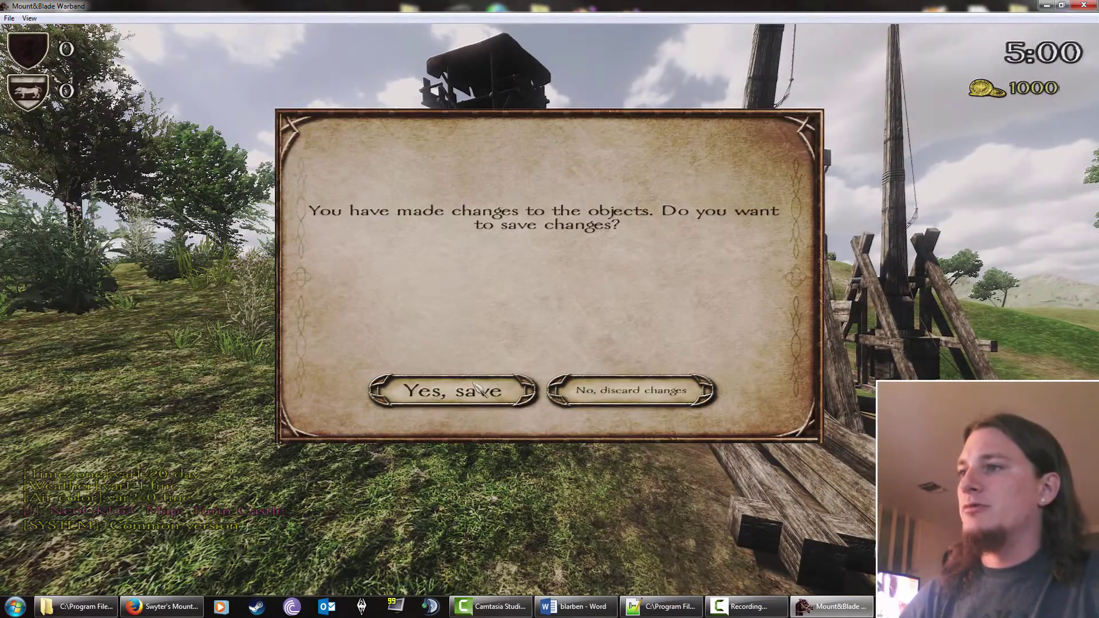
click(458, 390)
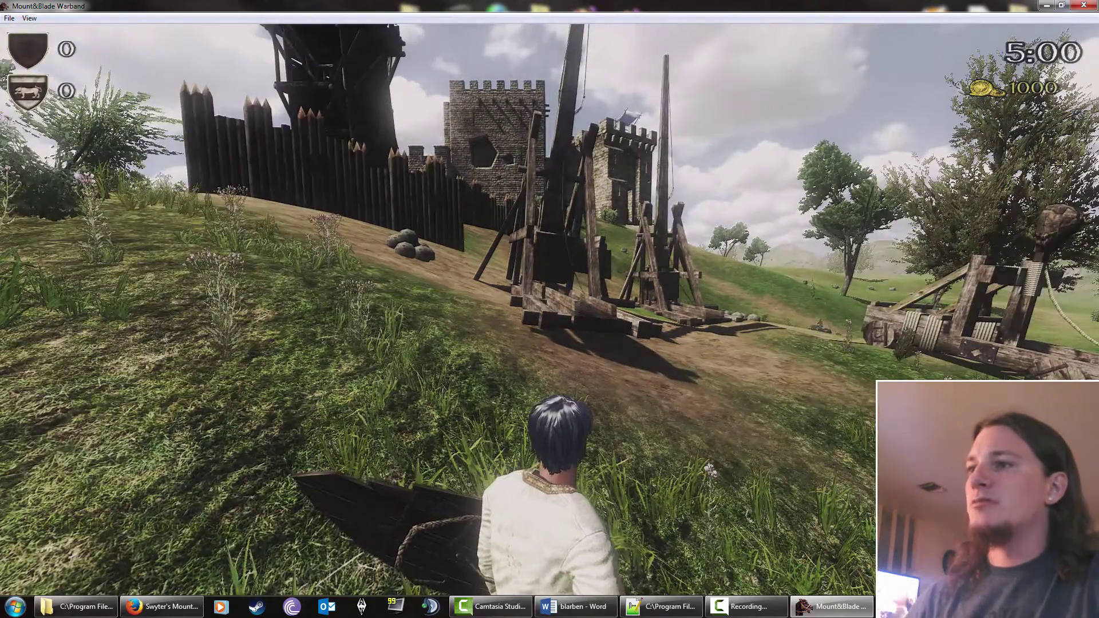
In the Native SceneObj folder, list the newest modified files first and copy the name of scn_multi_scene_10.sco
key(alt)
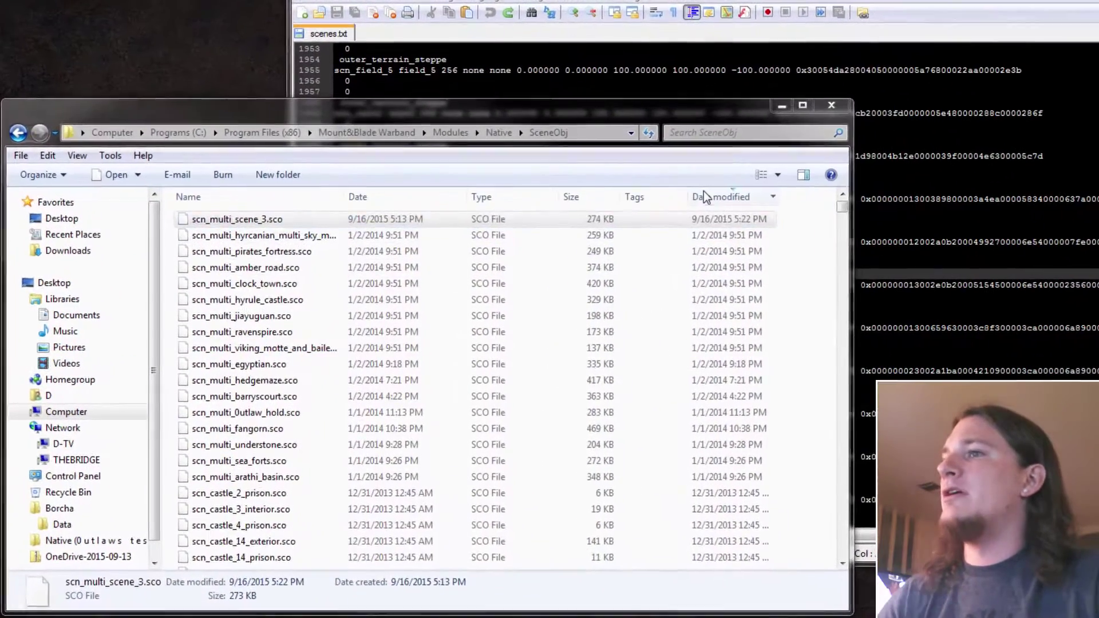
click(710, 196)
click(710, 196)
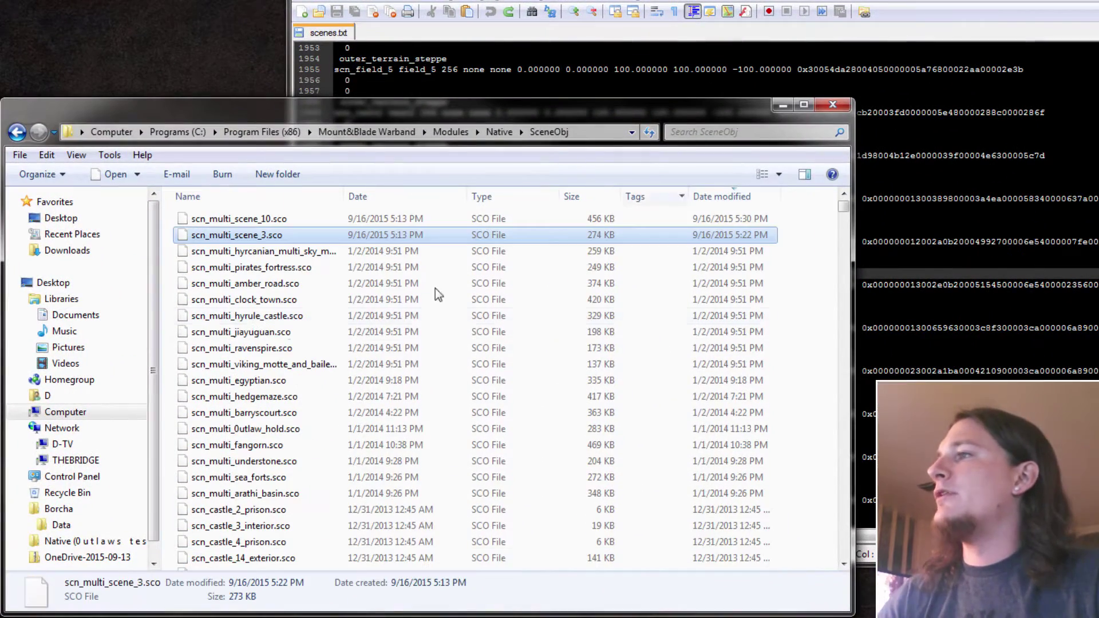
click(301, 220)
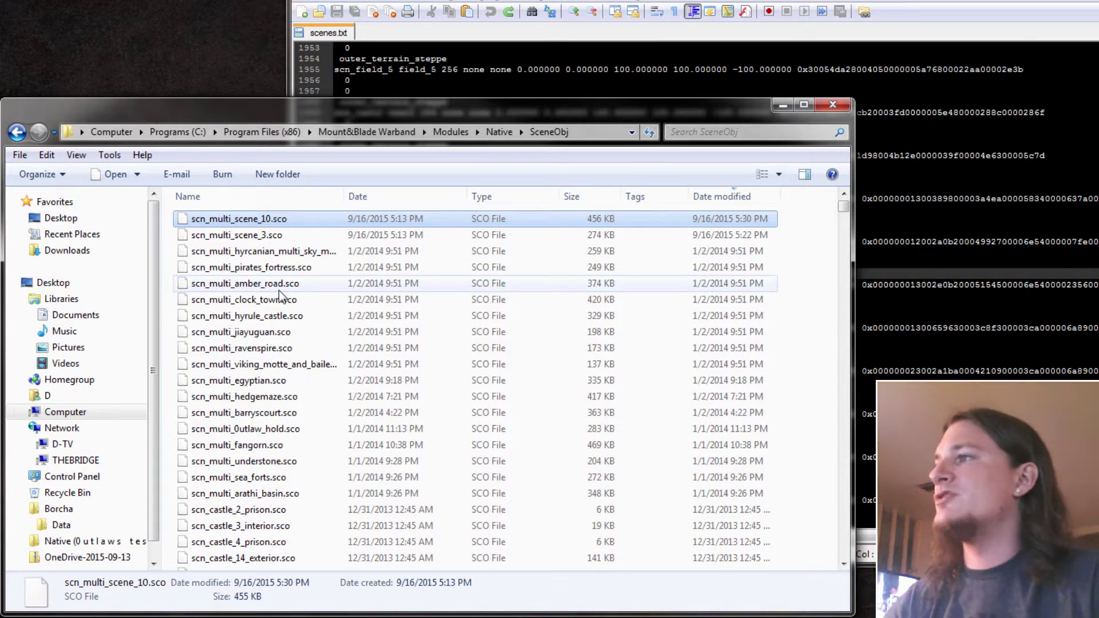
key(F2)
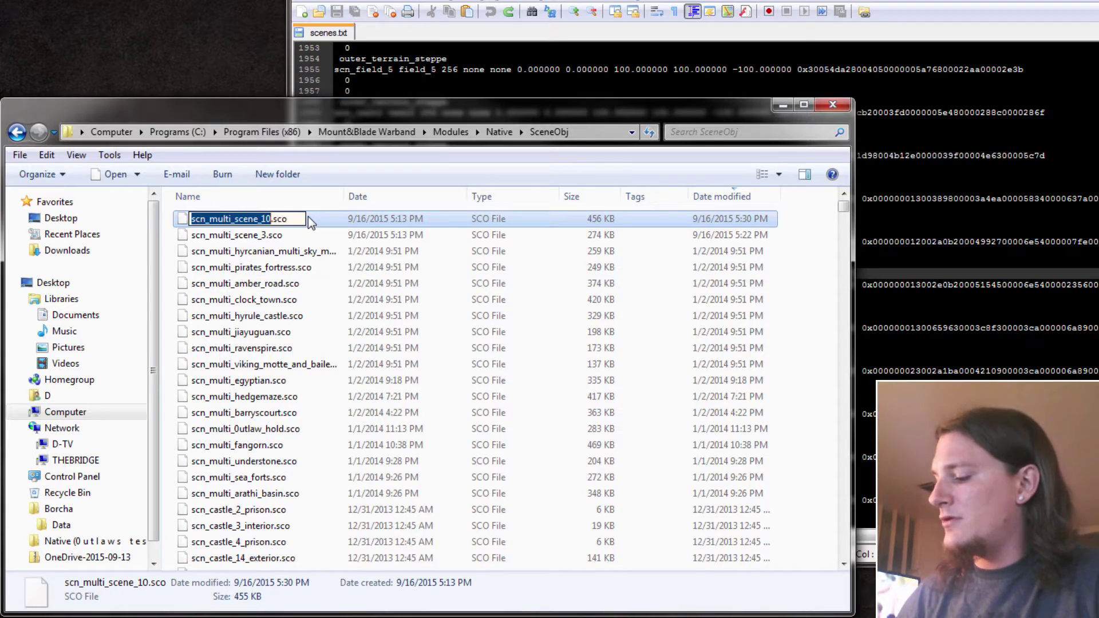
Find the scn_multi_scene_10 entry in scenes.txt in Notepad++ and close the search
click(902, 145)
key(ctrl+f)
text(scn_multi_scene_10\)
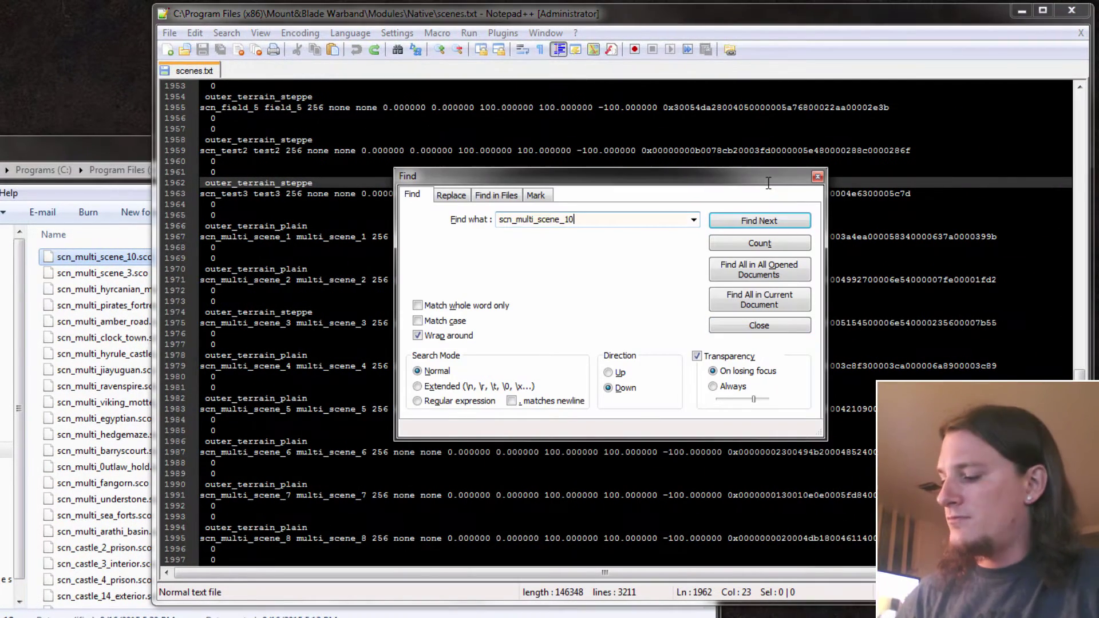
key(Return)
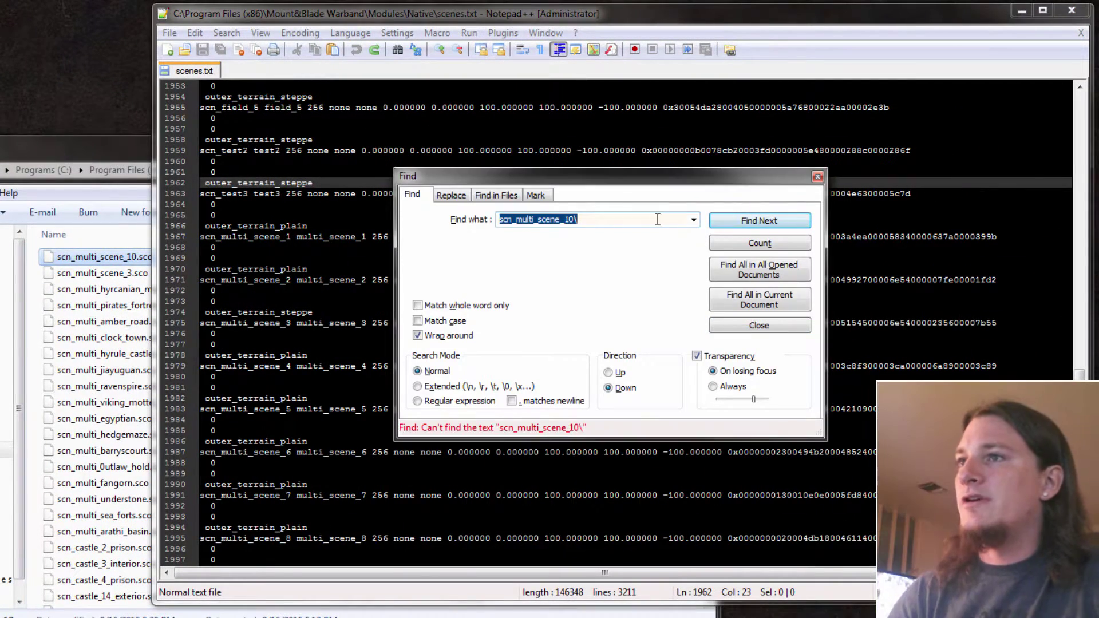
click(653, 219)
key(BackSpace)
key(Return)
click(760, 326)
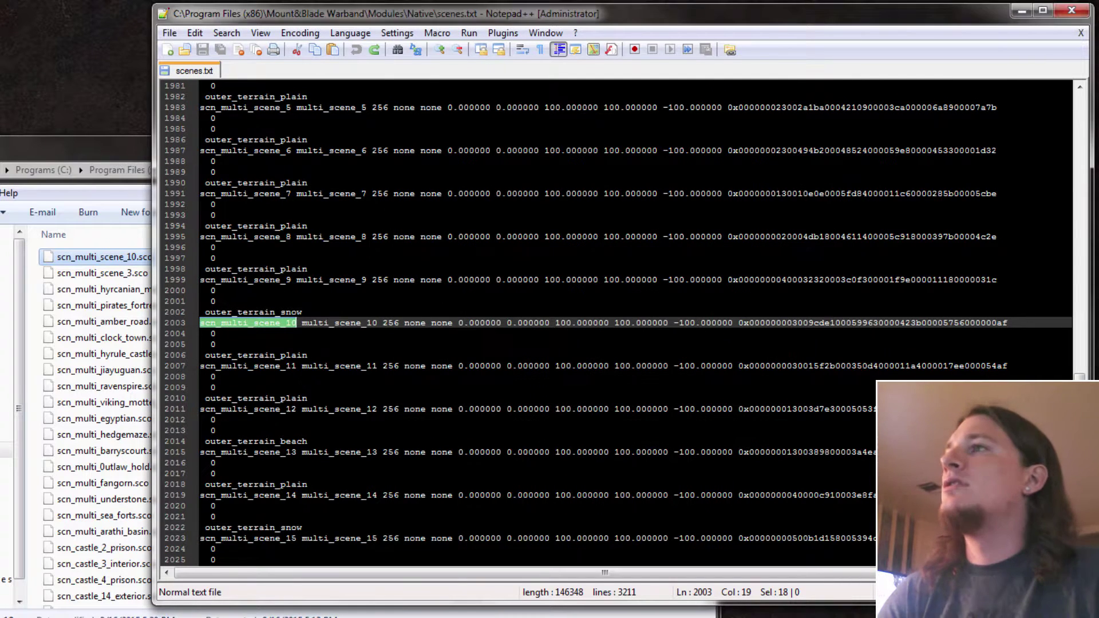
Locate the scenes text file in the Native module folder
click(46, 148)
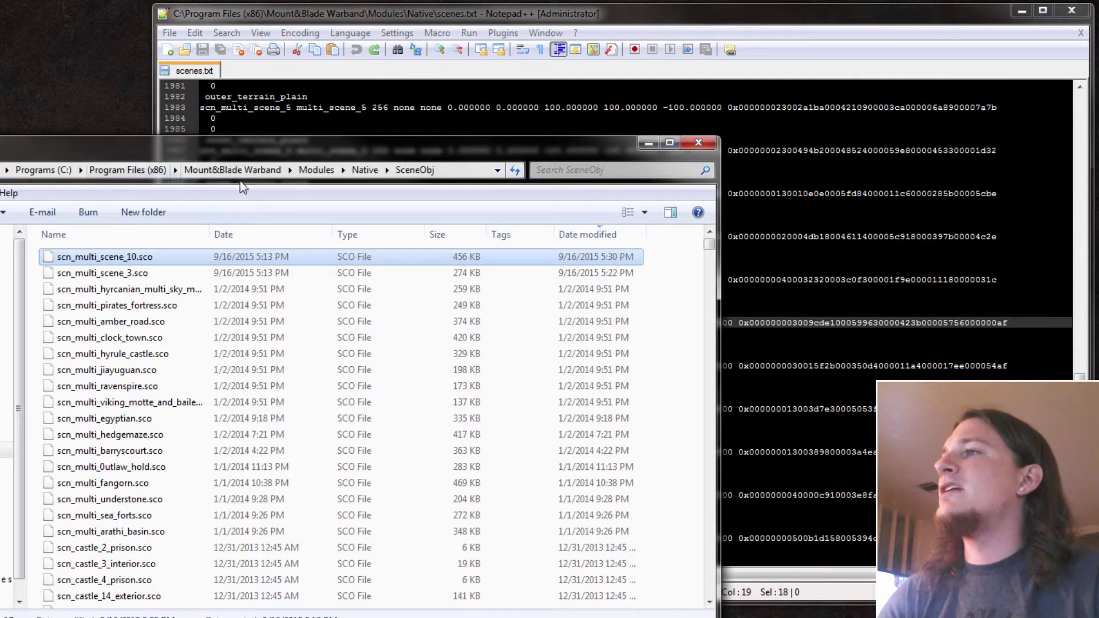
click(365, 170)
scroll(440, 467, down, 3)
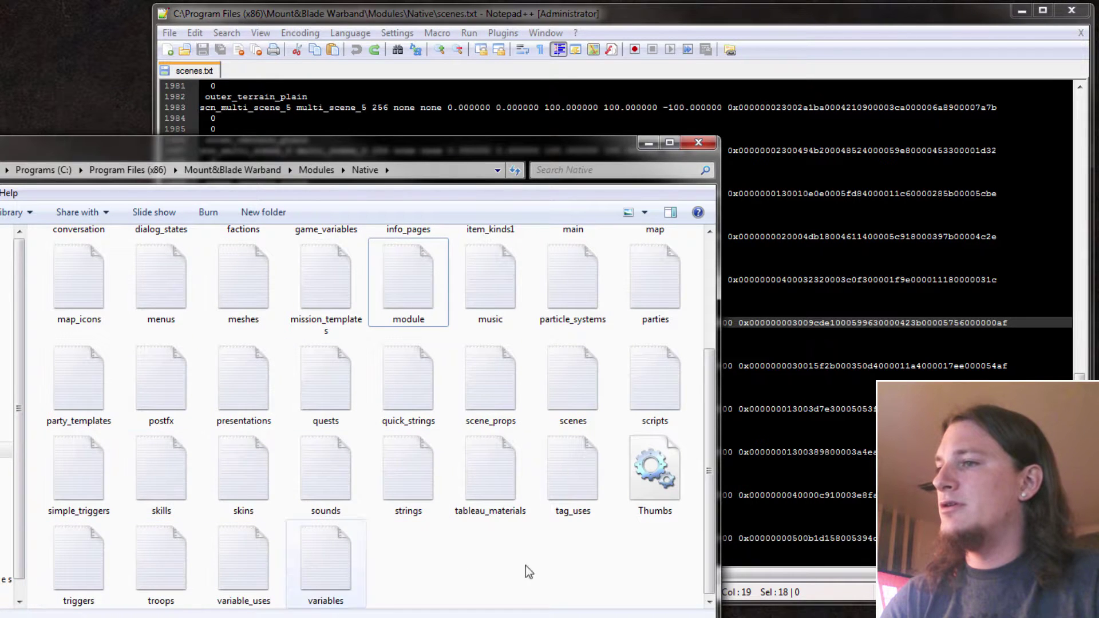
click(590, 383)
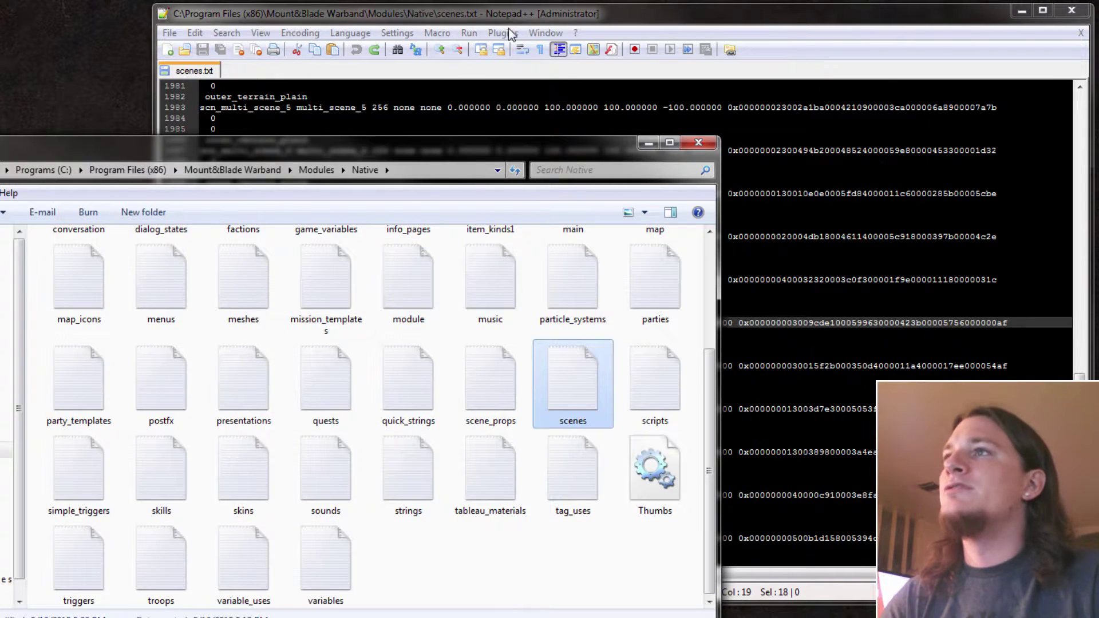
Highlight the whole scn_multi_scene_10 entry in scenes.txt, from line 2003 through its outer_terrain_plain line 2006
drag(485, 19, 383, 12)
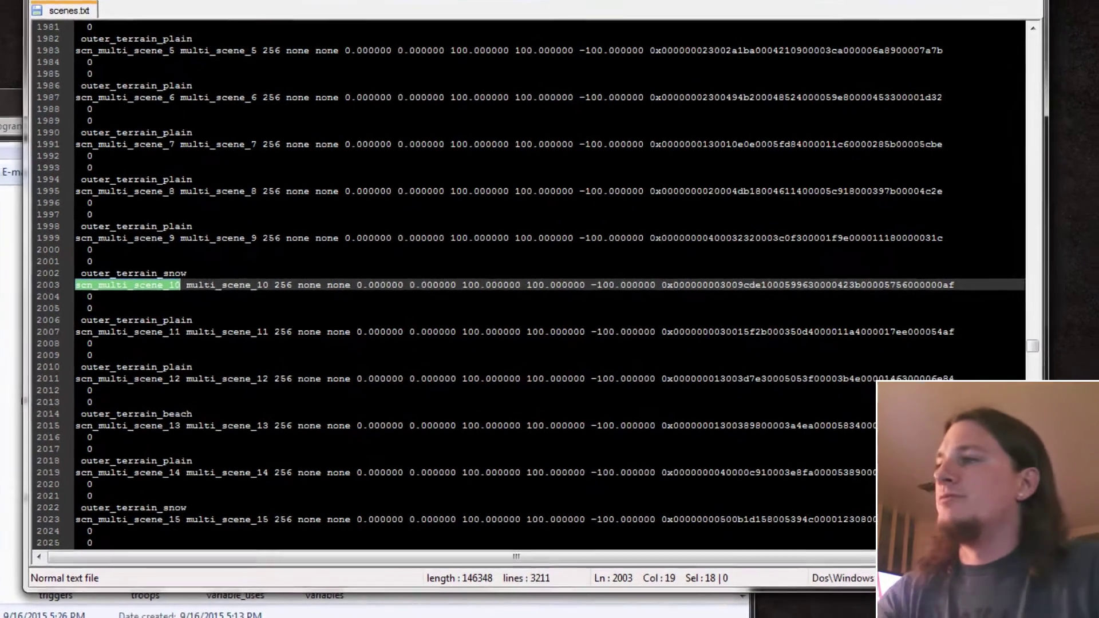
drag(205, 348, 107, 317)
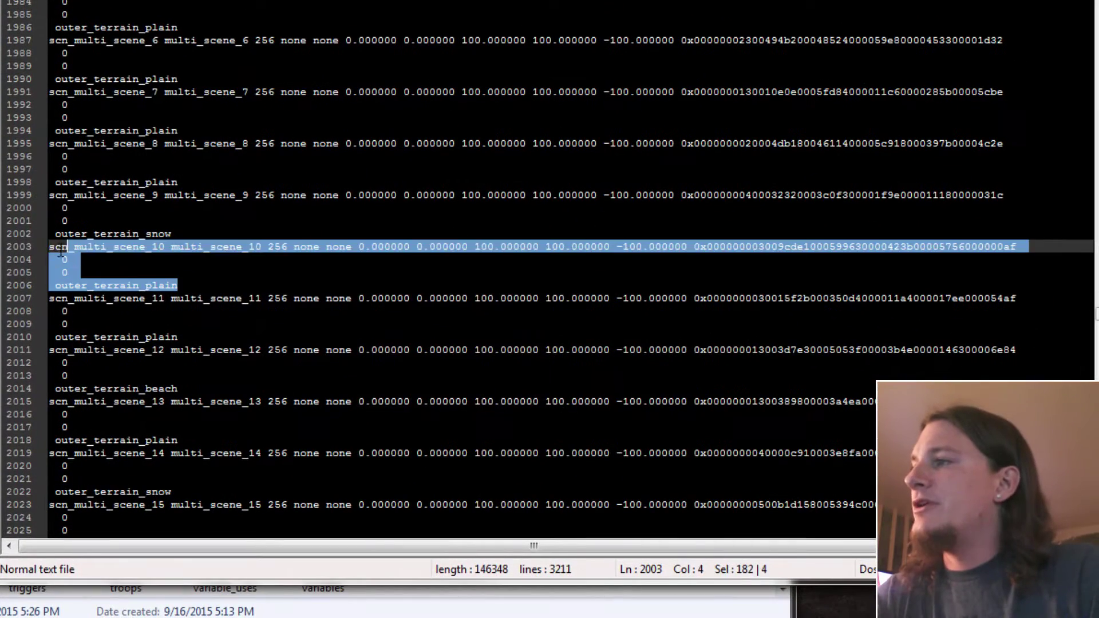
drag(61, 252, 49, 247)
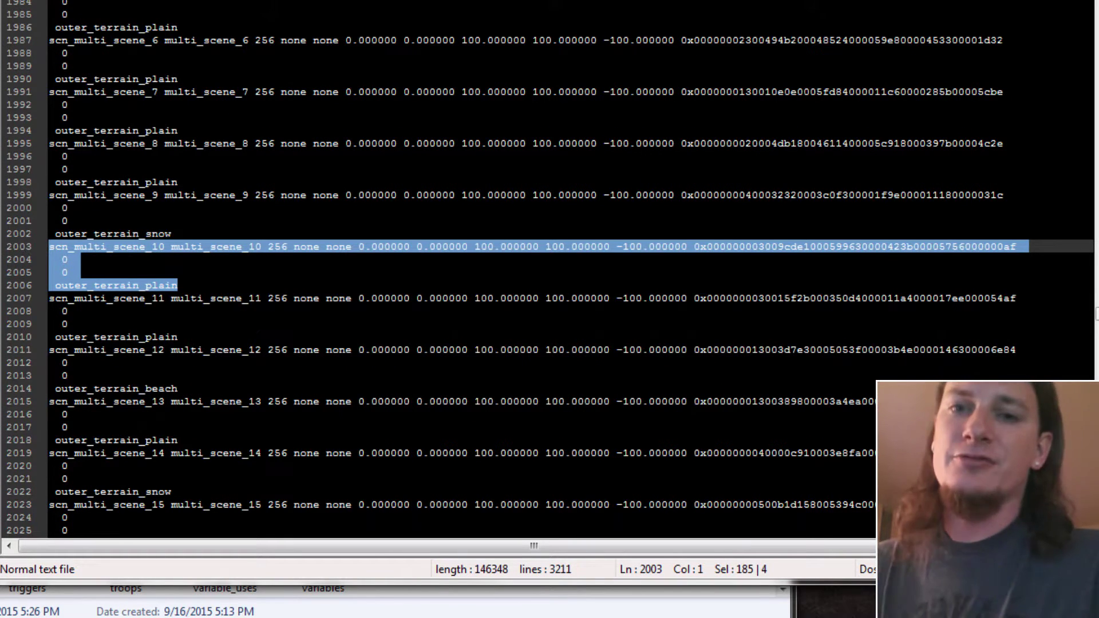
Copy the hexadecimal terrain code at the end of the scn_multi_scene_10 line
click(796, 251)
double_click(797, 246)
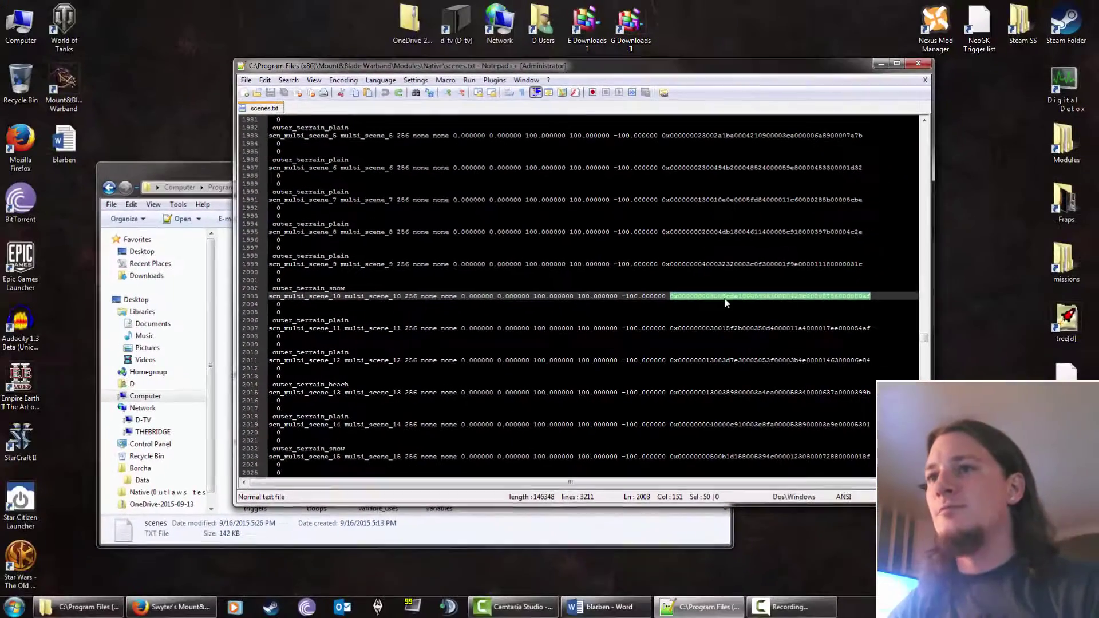
right_click(784, 250)
click(752, 319)
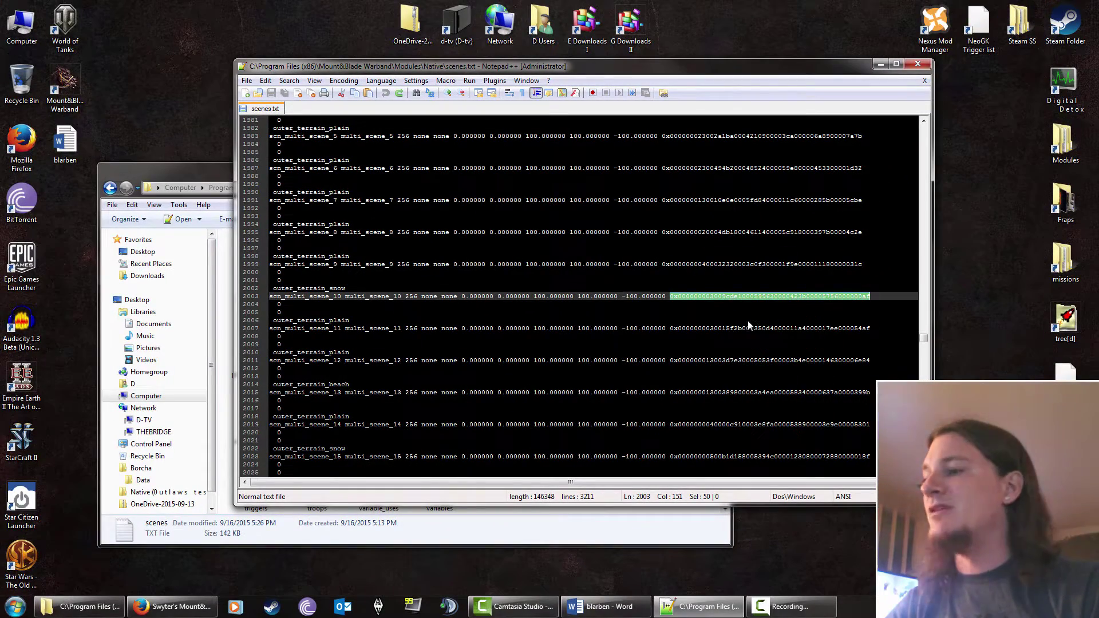
click(171, 606)
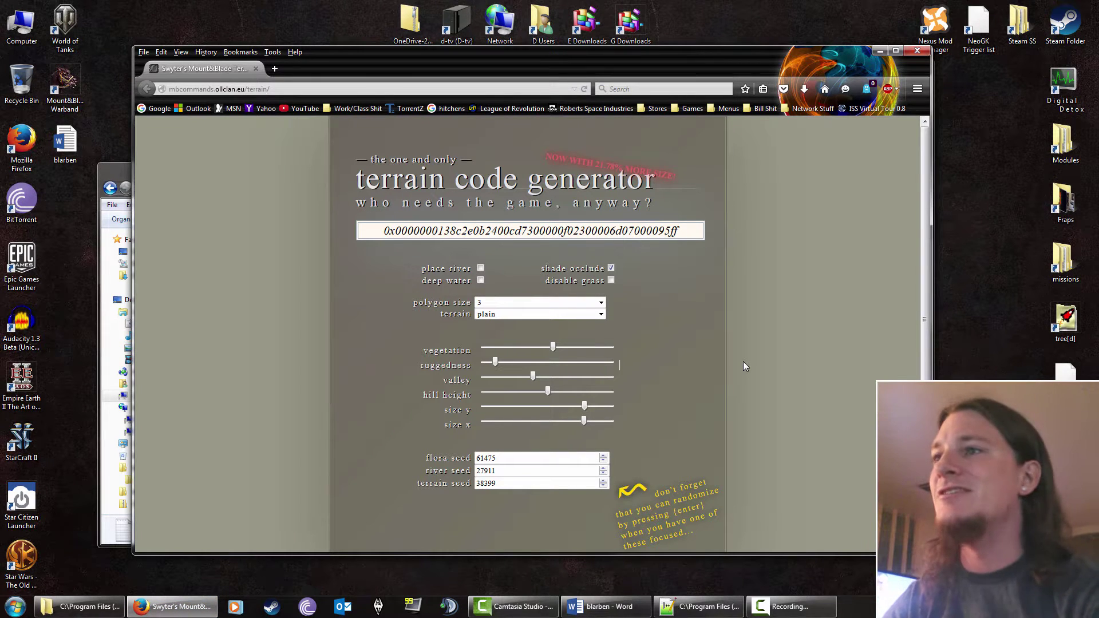
click(566, 229)
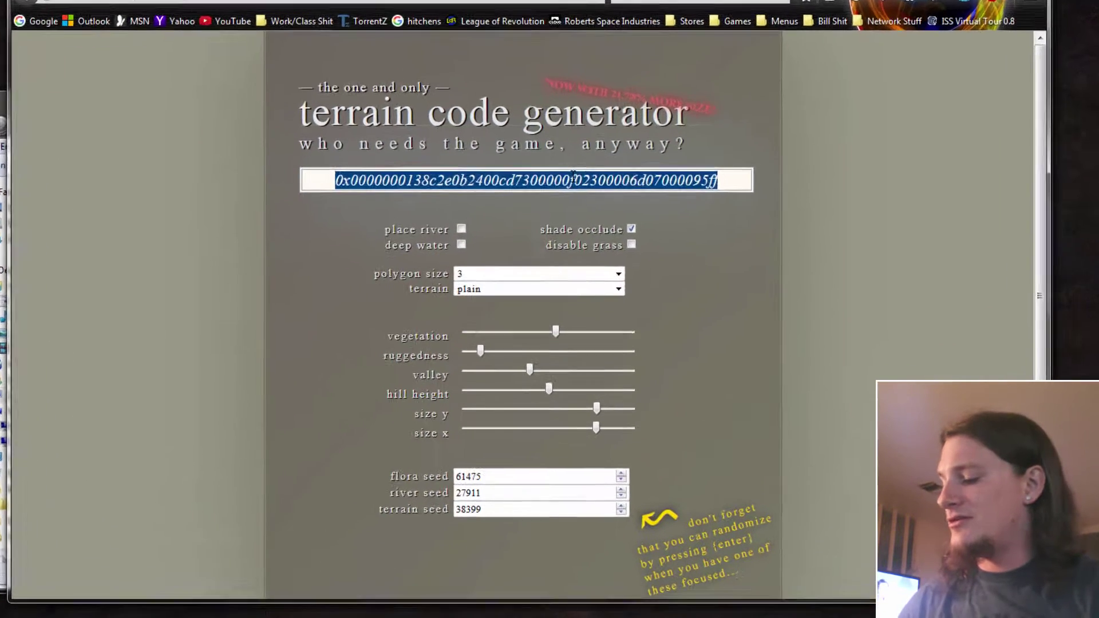
key(Return)
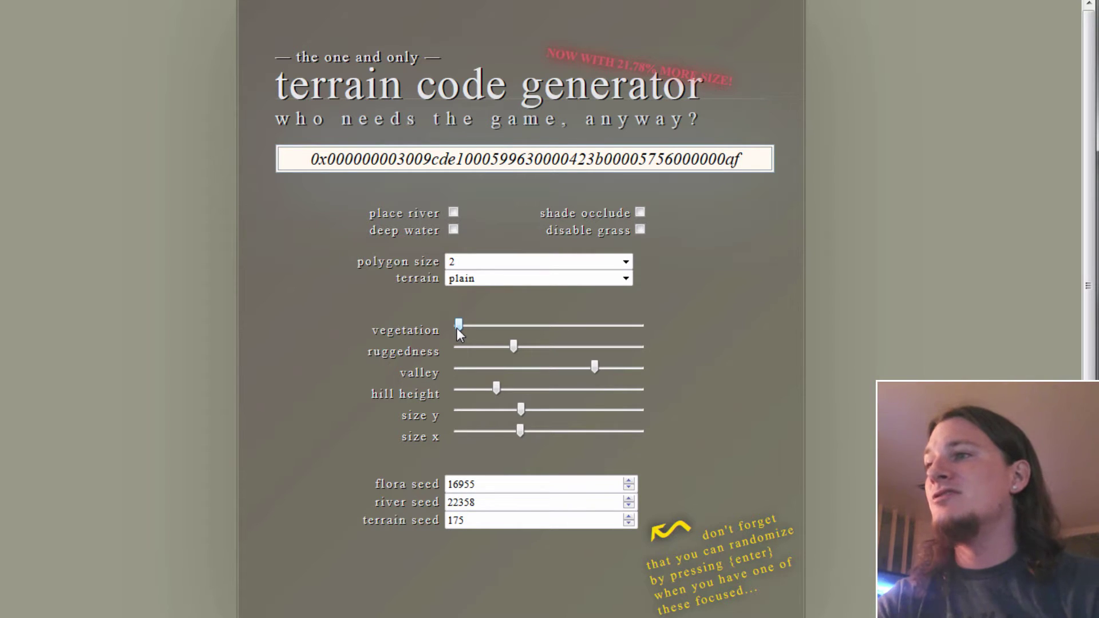
Raise the vegetation to a little over half of its range and set the polygon size to 3 meters
drag(457, 328, 564, 343)
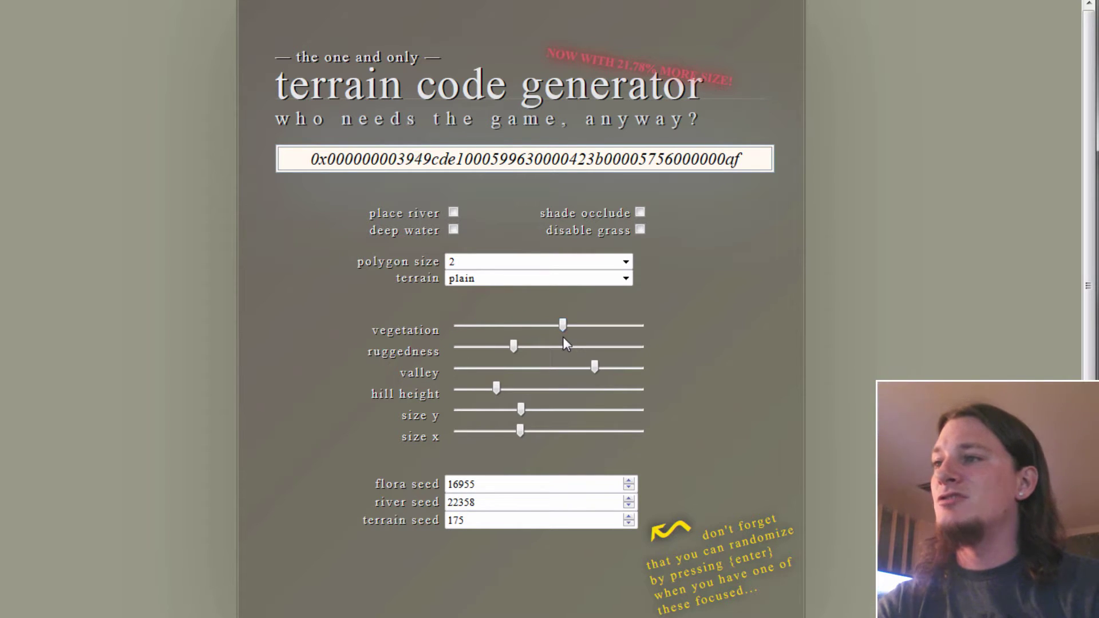
click(503, 264)
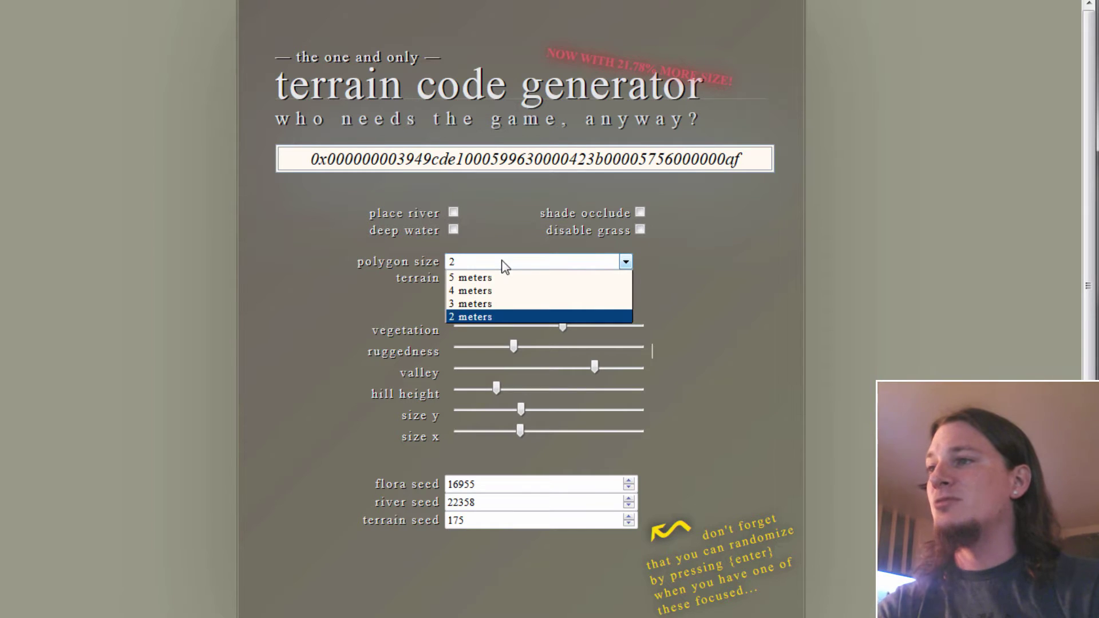
click(503, 264)
click(504, 264)
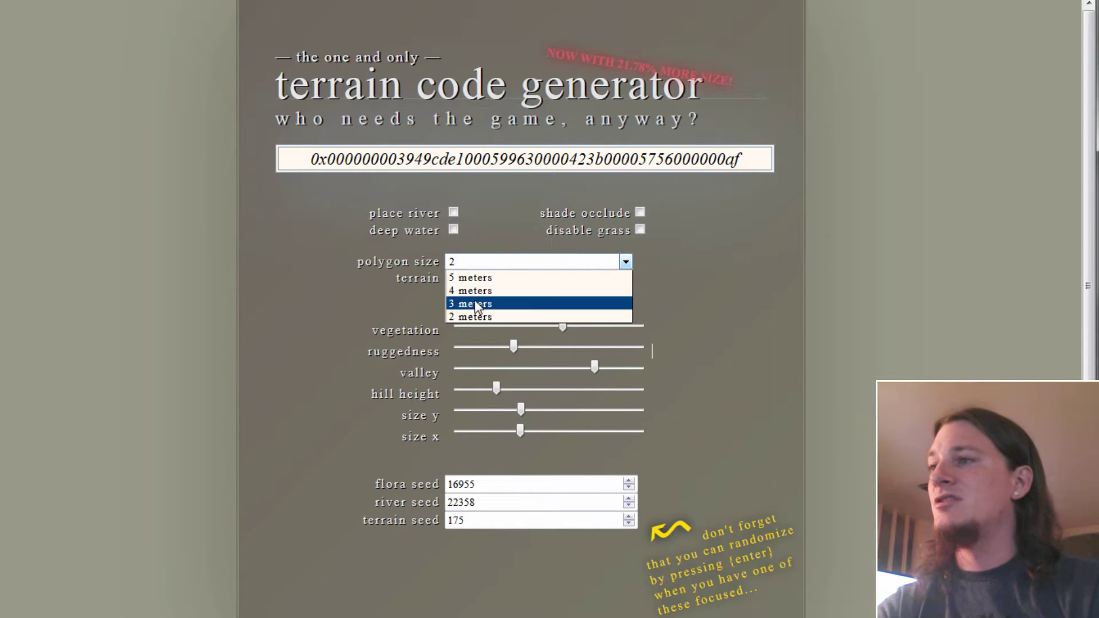
click(476, 304)
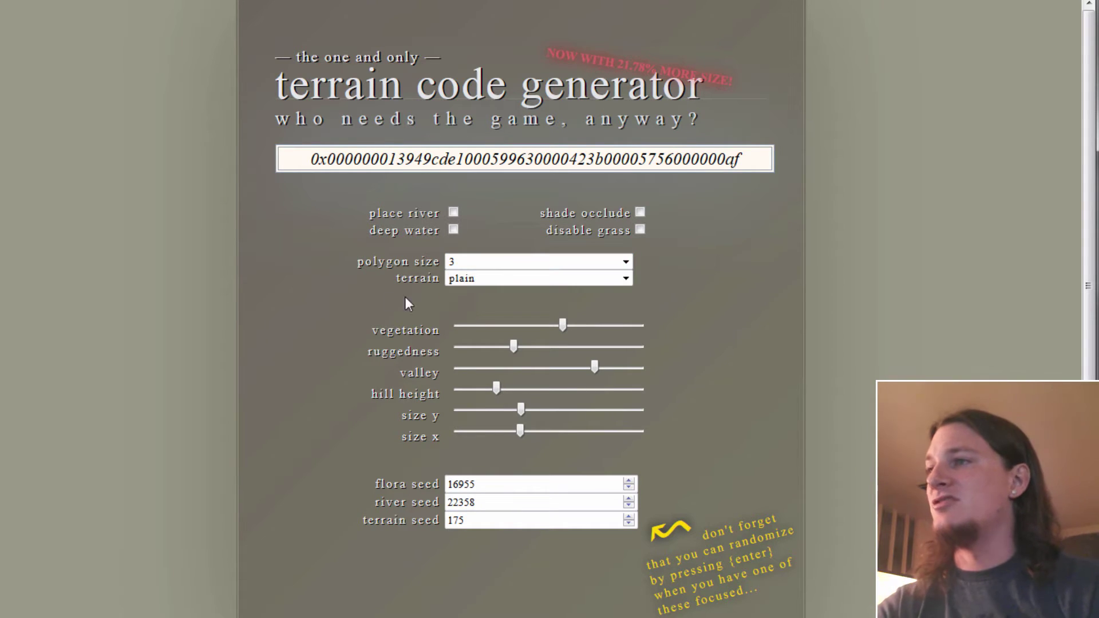
Enable shade occlude and randomize the flora, river and terrain seeds
click(639, 214)
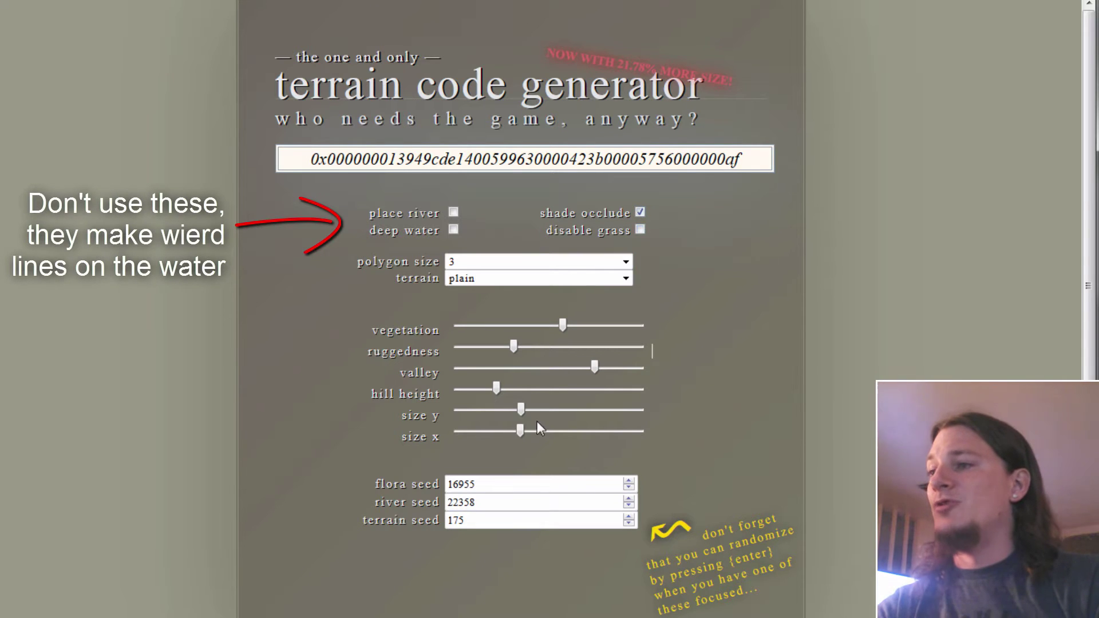
click(507, 479)
key(Return)
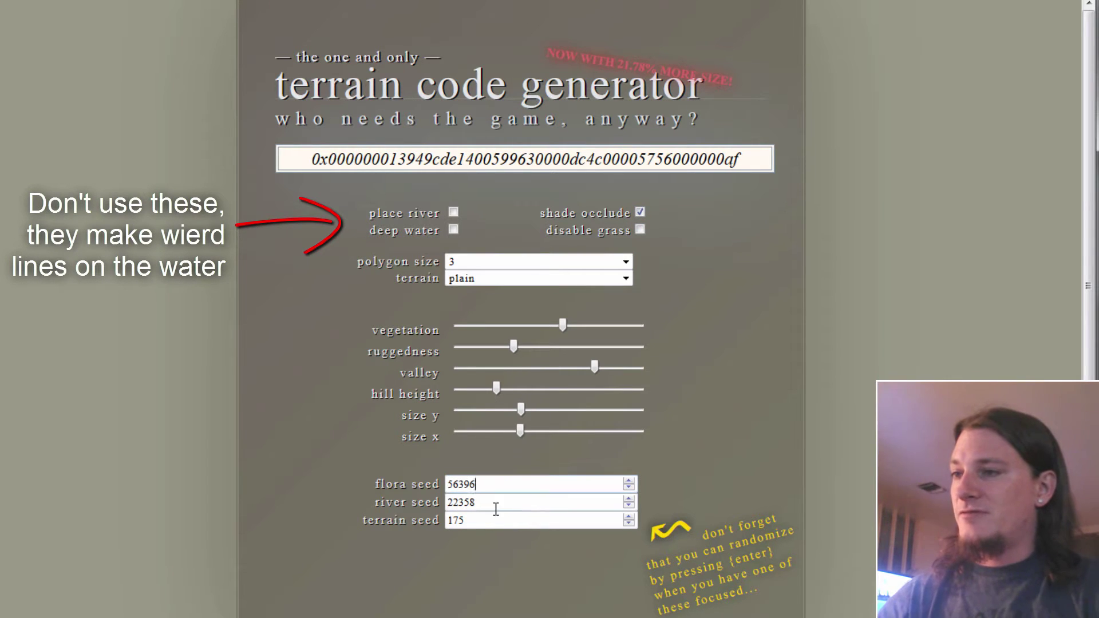
click(490, 502)
key(Return)
click(489, 520)
key(Return)
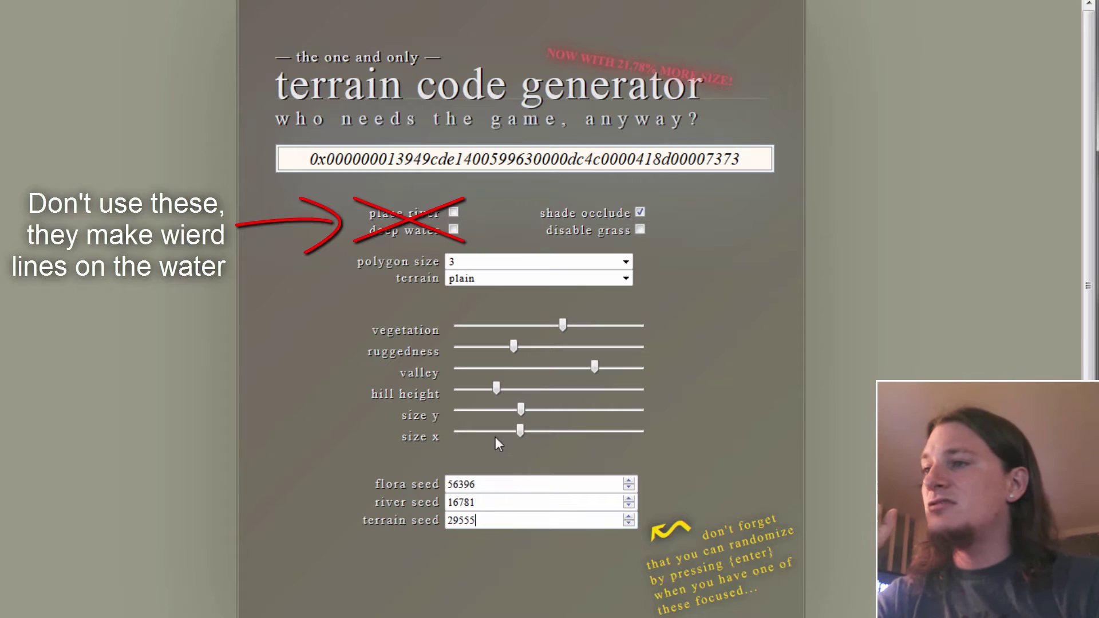
Increase the terrain's size x and size y equally to a little over half of their range
click(560, 431)
click(560, 409)
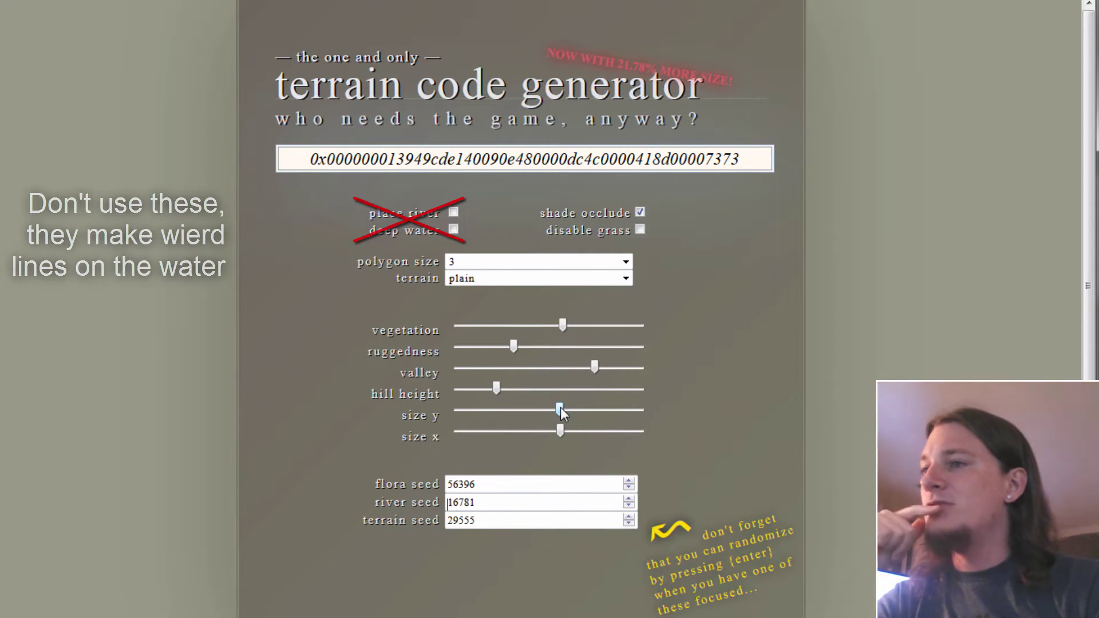
Lower the valley to just under half and the ruggedness to about a sixth of its range, and copy the resulting terrain code
click(543, 369)
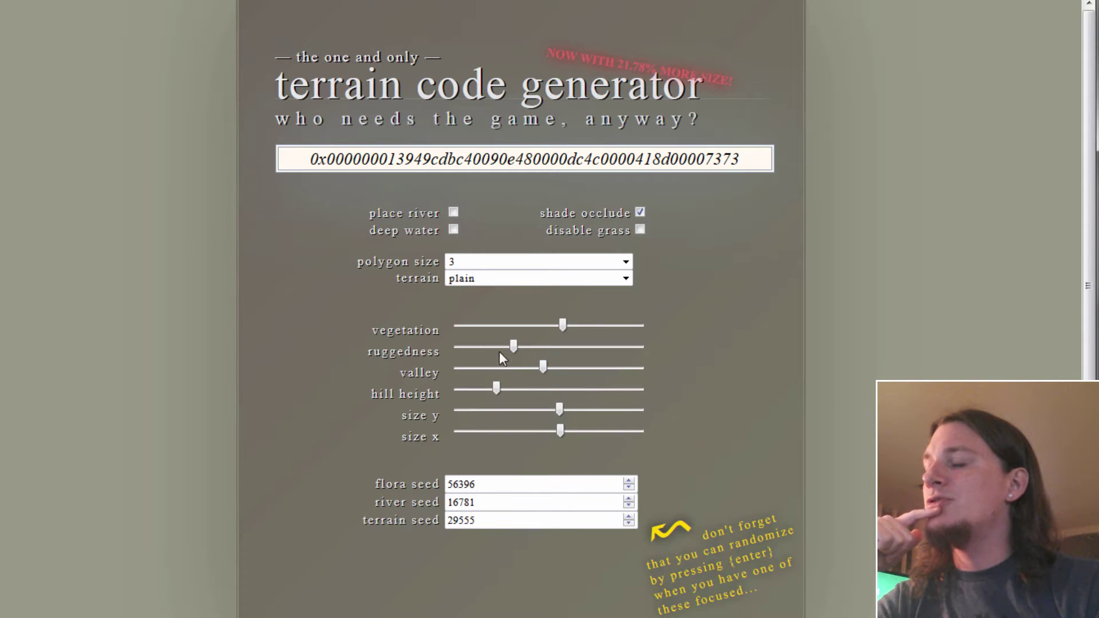
mouse_move(499, 351)
mouse_down()
mouse_move(467, 344)
mouse_move(484, 345)
mouse_up()
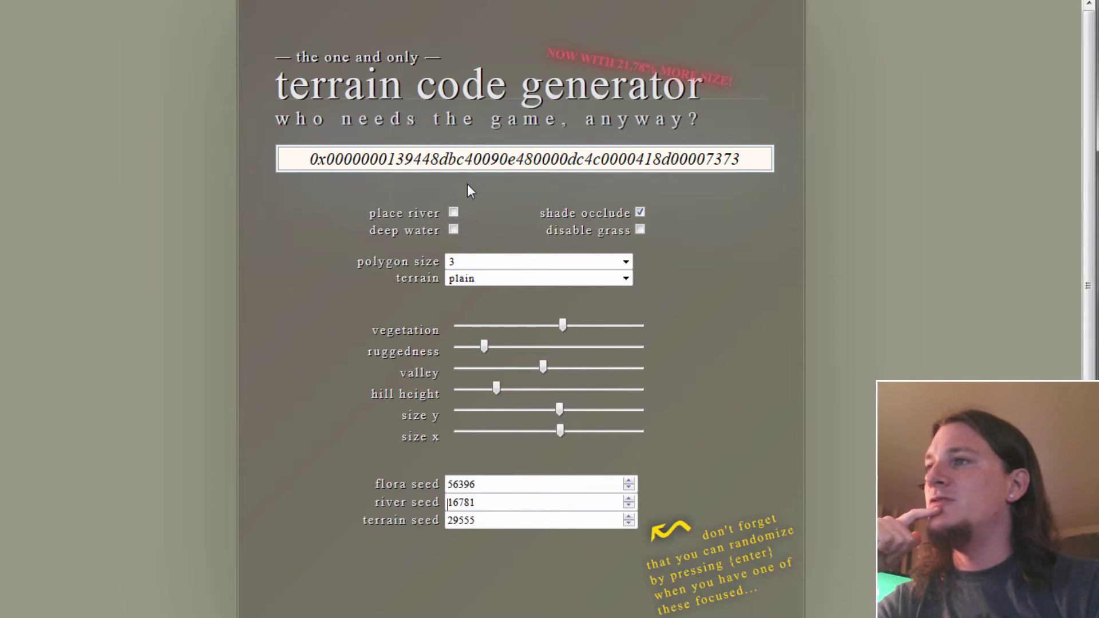
click(458, 157)
key(ctrl+c)
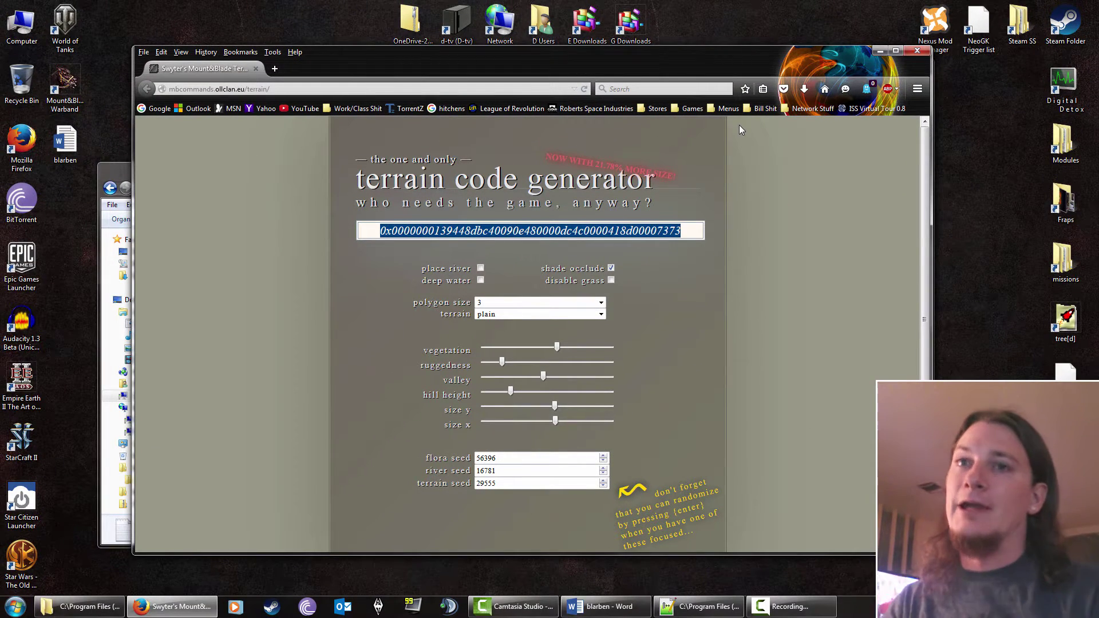
Switch to scenes.txt in Notepad++, replace the selected scn_multi_scene_10 terrain code with the copied one, and save the file
click(882, 52)
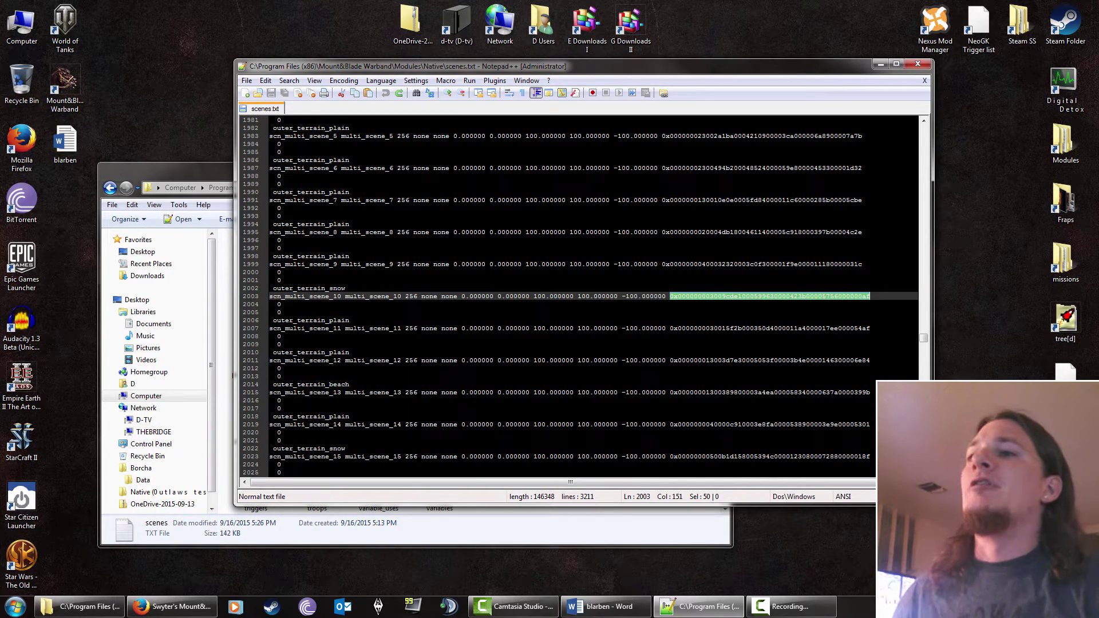
key(ctrl+v)
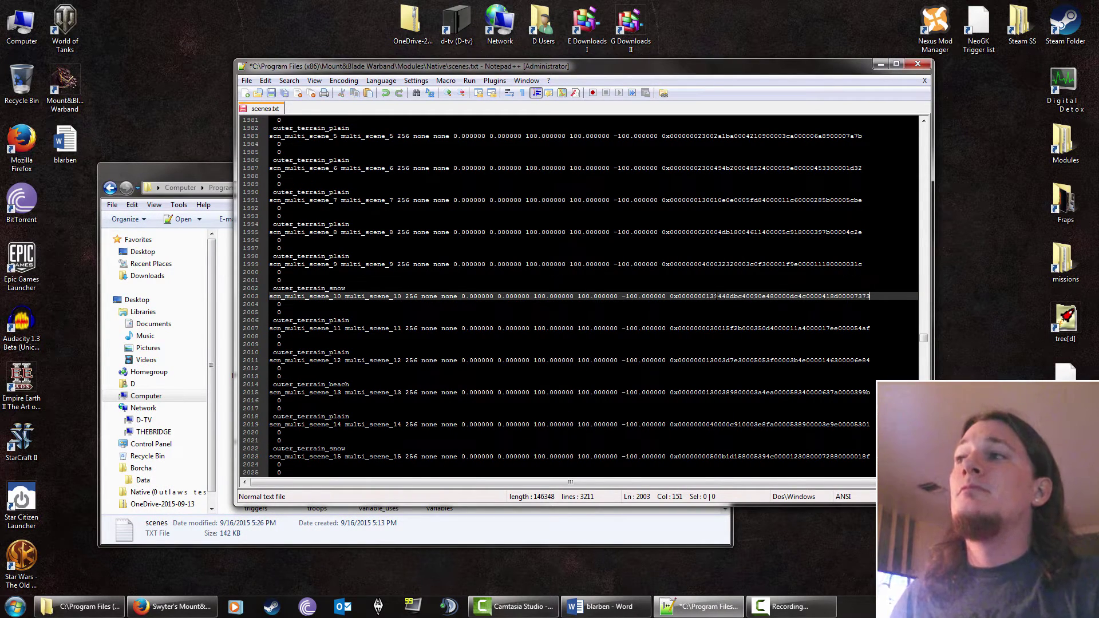
key(ctrl+s)
Launch Mount&Blade Warband with the Native module and host a multiplayer Siege game on the Turin Castle map
double_click(66, 84)
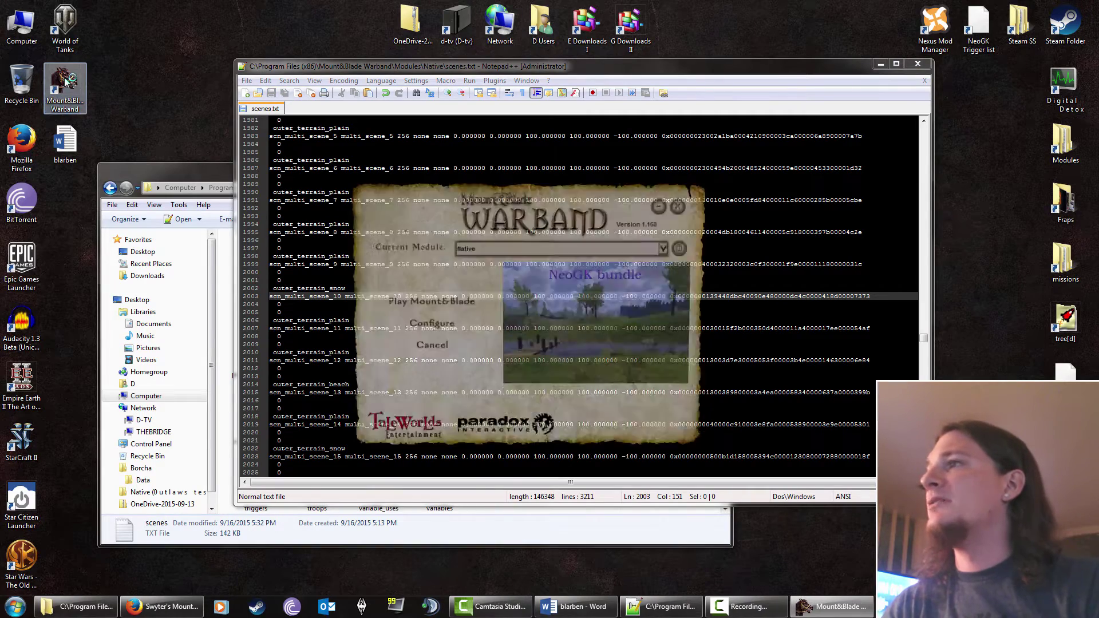
click(428, 303)
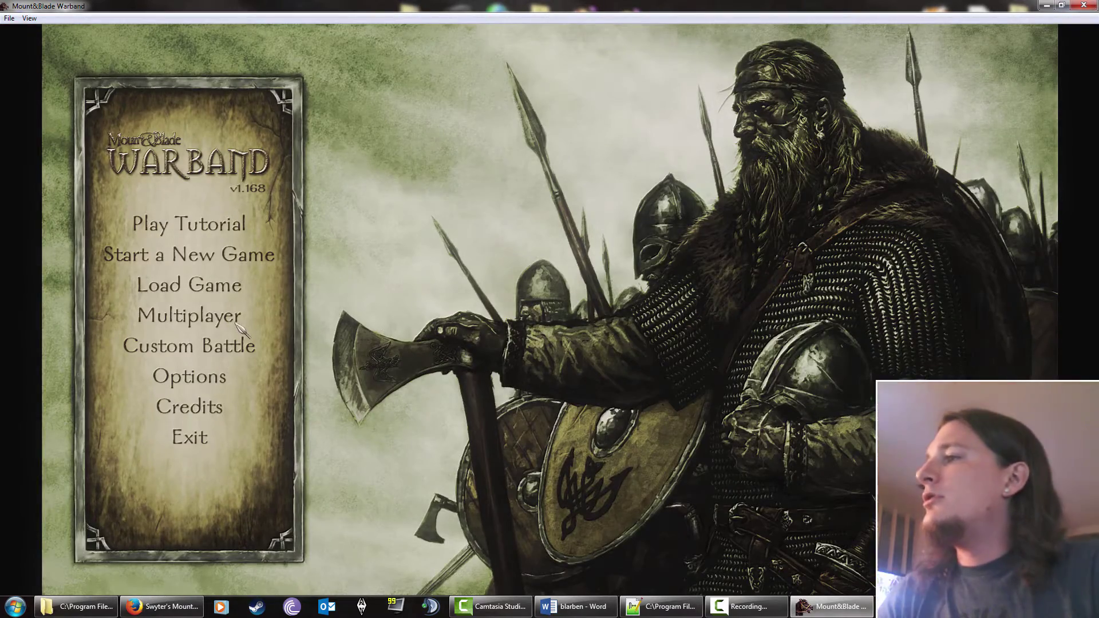
click(218, 329)
click(827, 267)
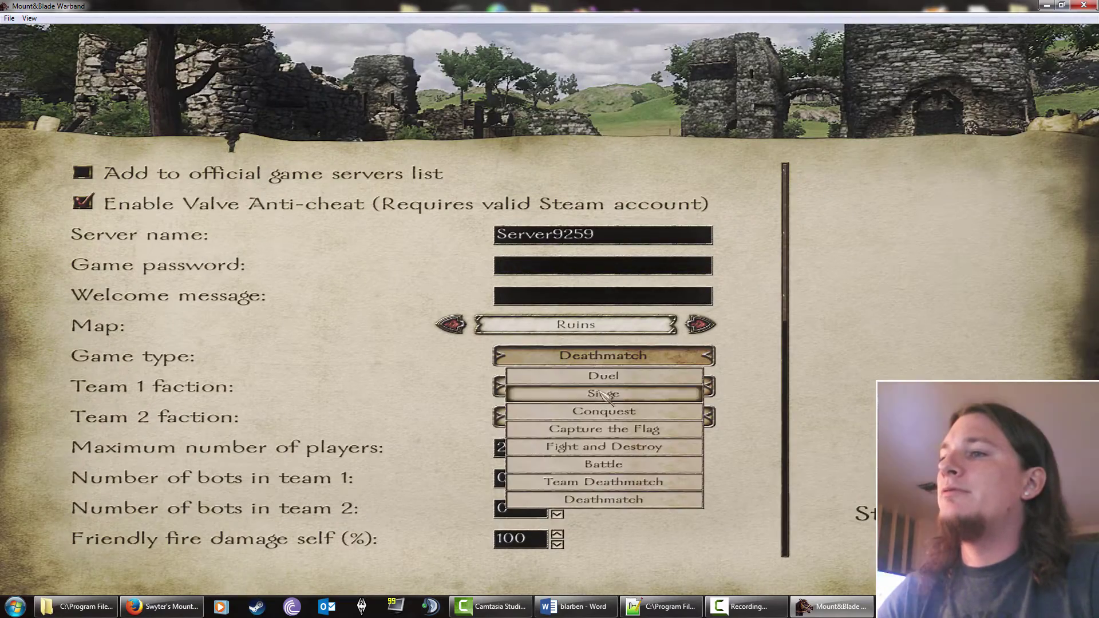
click(634, 393)
click(700, 325)
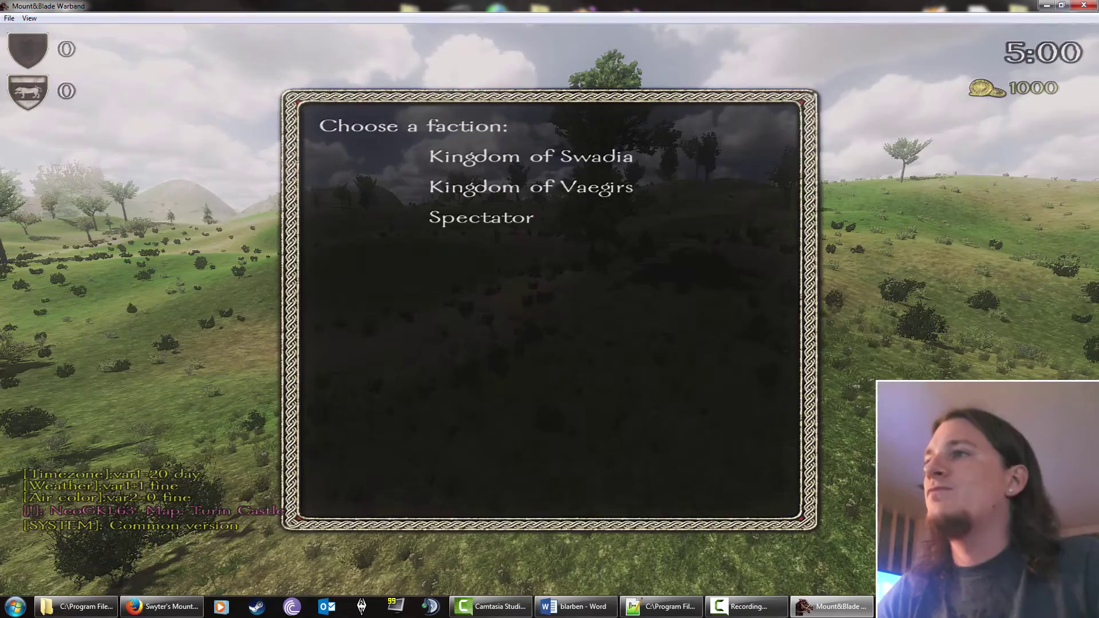
Enter the map as a spectator, switch to the Kingdom of Swadia, and spawn with the default equipment
click(532, 224)
key(w)
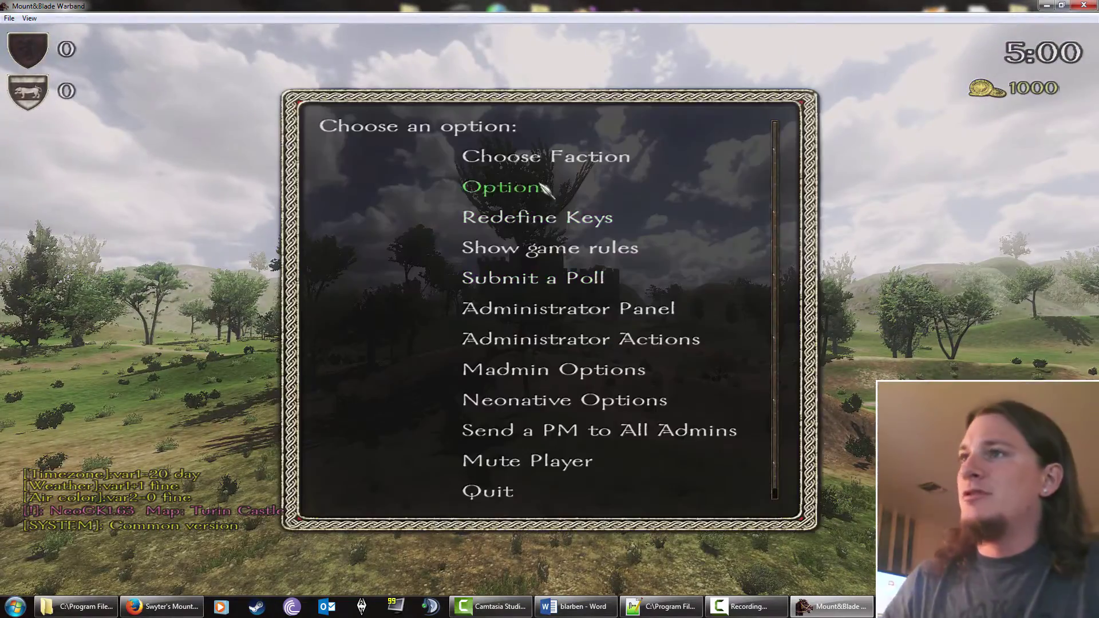
click(538, 158)
click(533, 158)
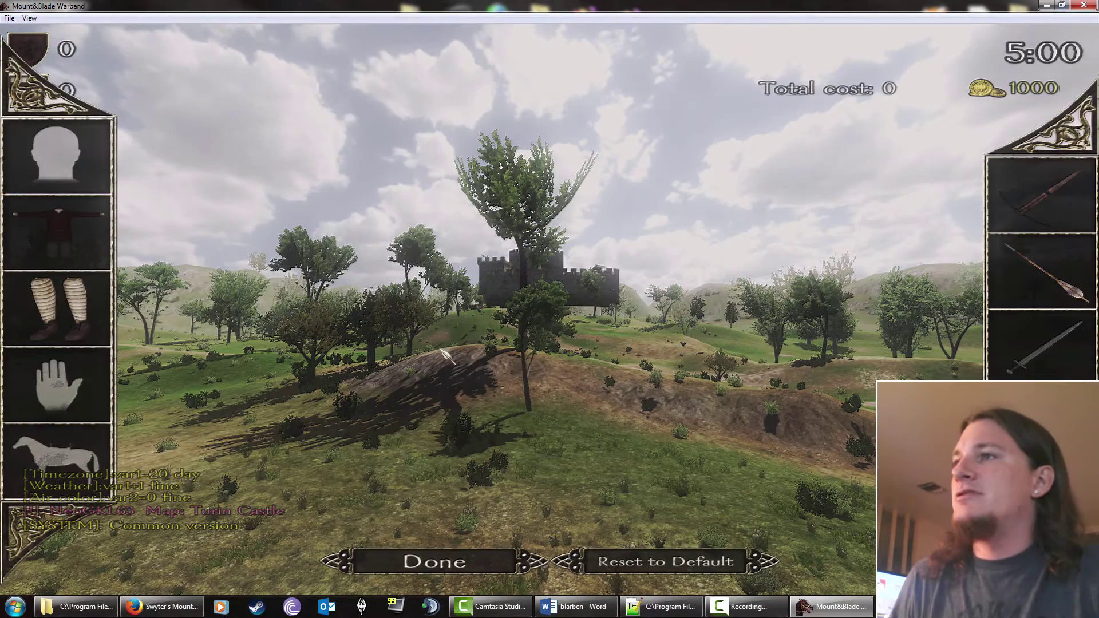
click(435, 561)
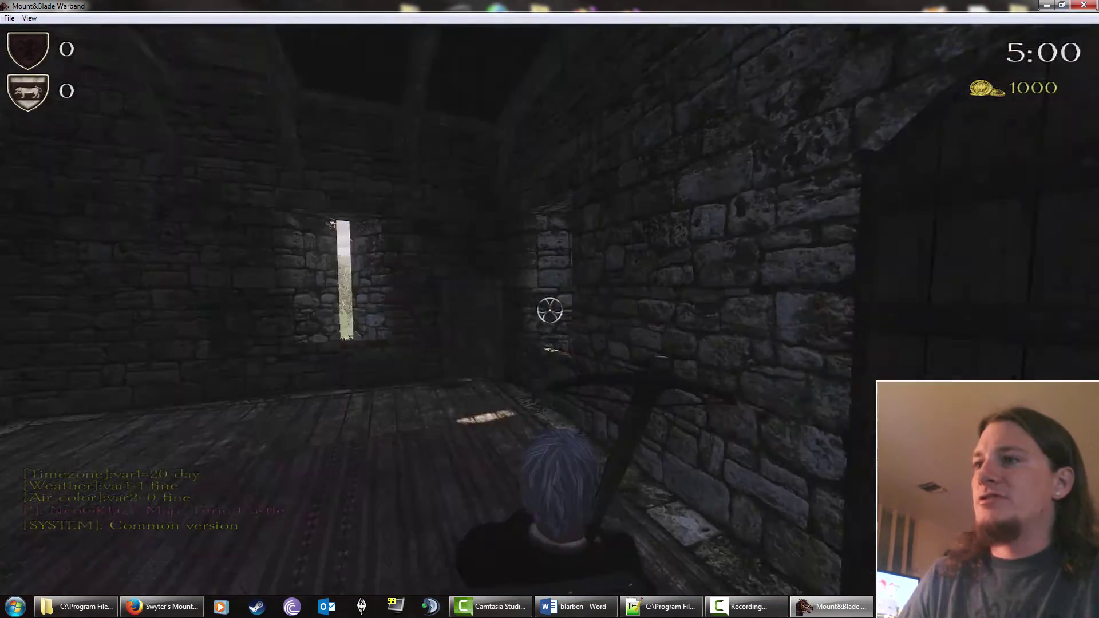
Walk through the castle tower's doors to the courtyard side and open the scene's edit mode
key(w)
key(f)
key(w)
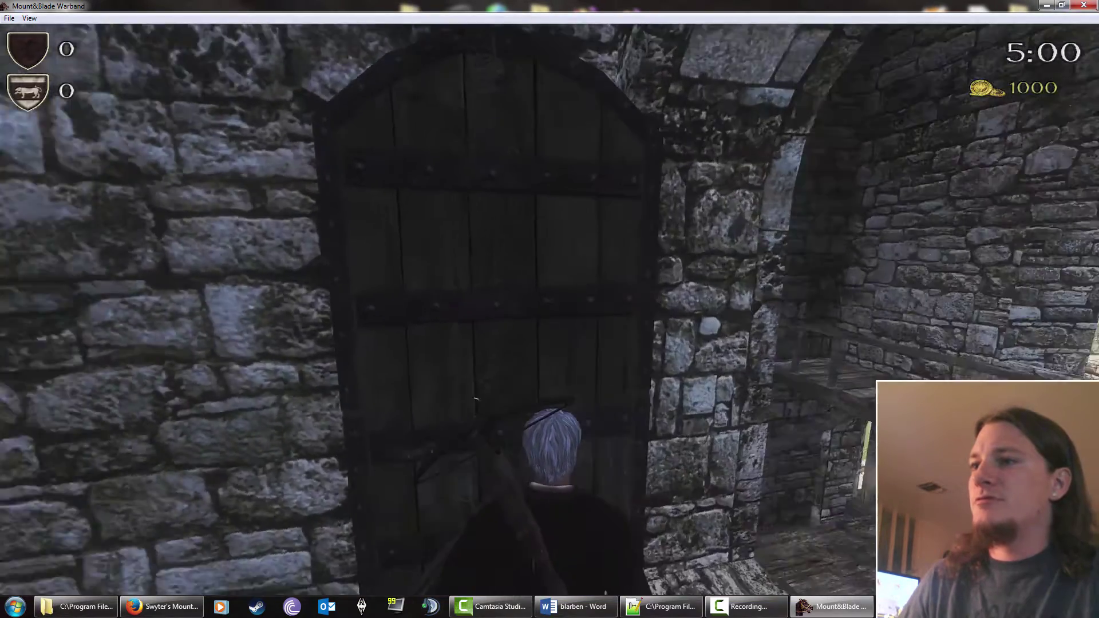
key(w)
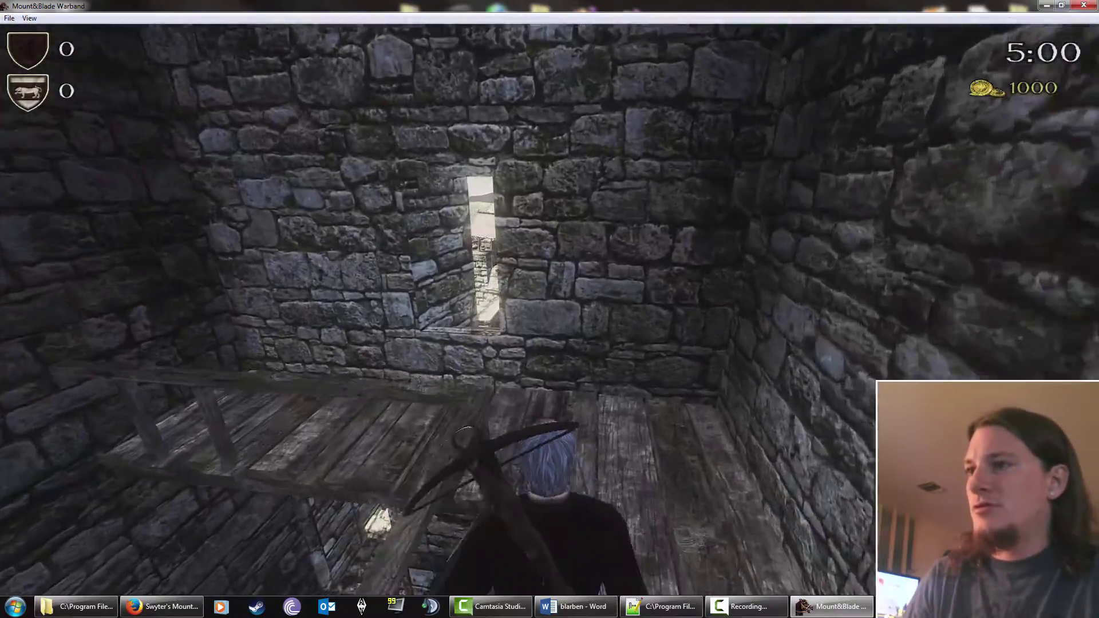
key(f)
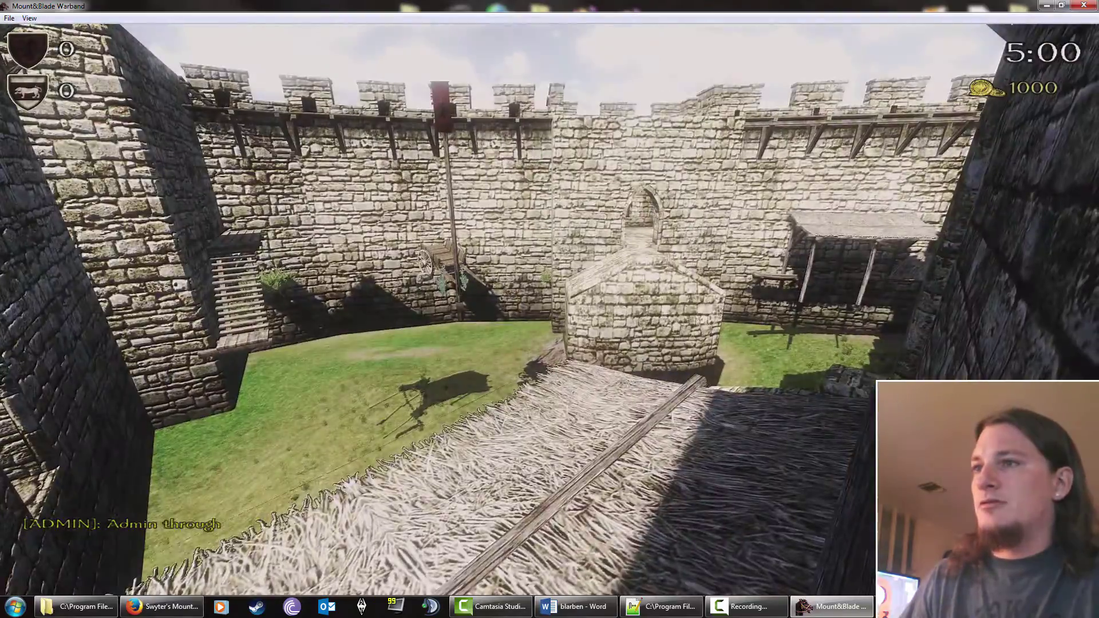
key(ctrl+e)
Examine the castle and the newly generated terrain around it from the air and from ground level
key(s)
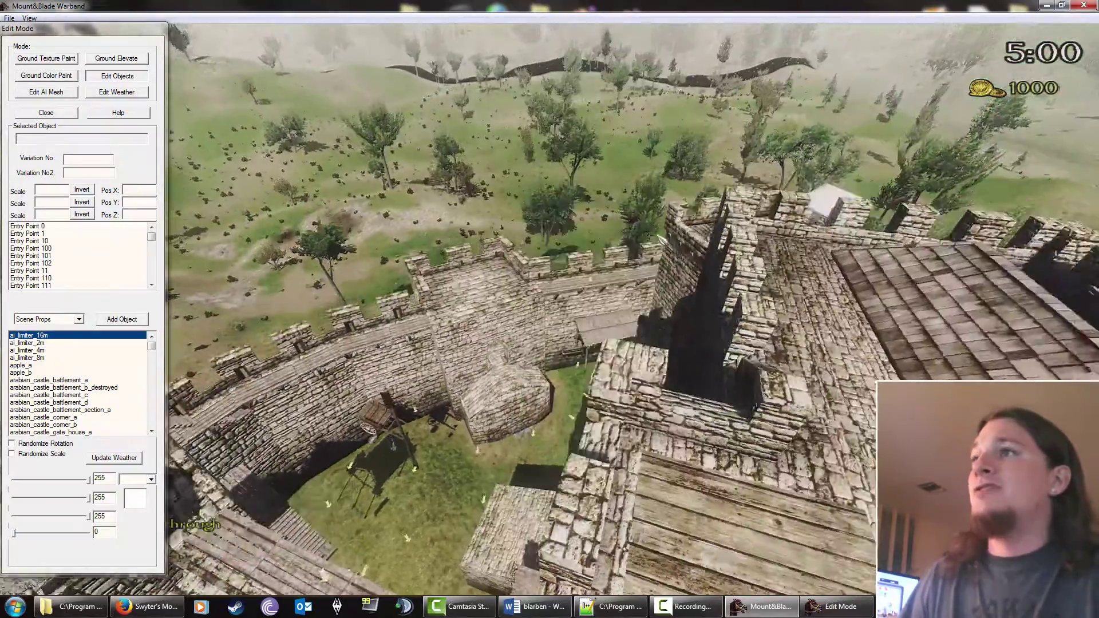
key(s)
drag(659, 236, 142, 229)
drag(540, 233, 910, 235)
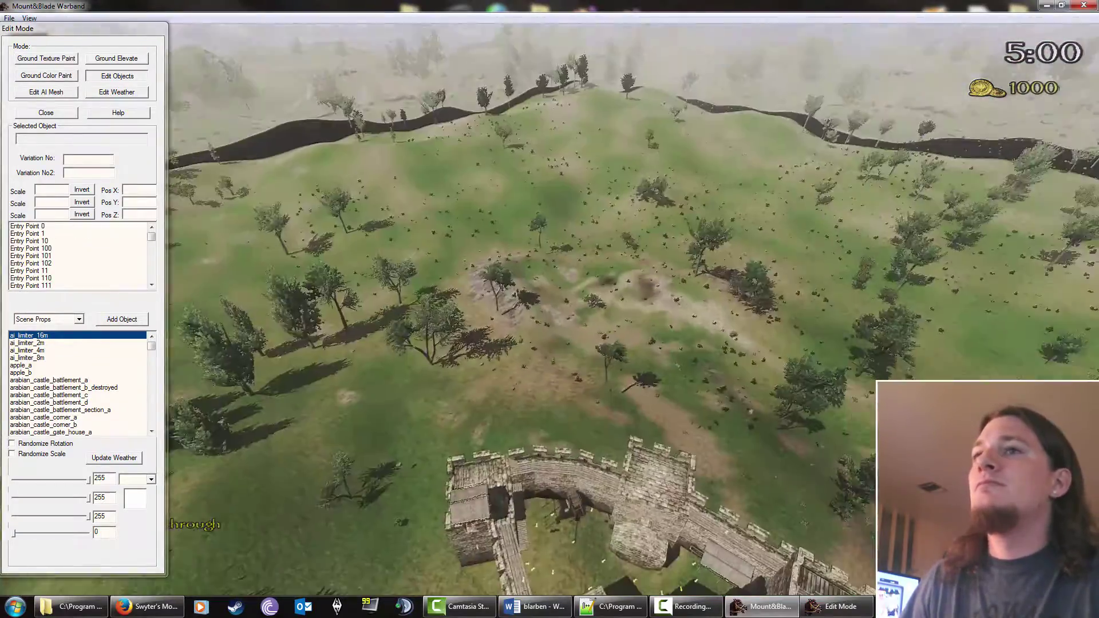
drag(704, 226, 703, 309)
key(w)
key(w)
key(s)
key(s)
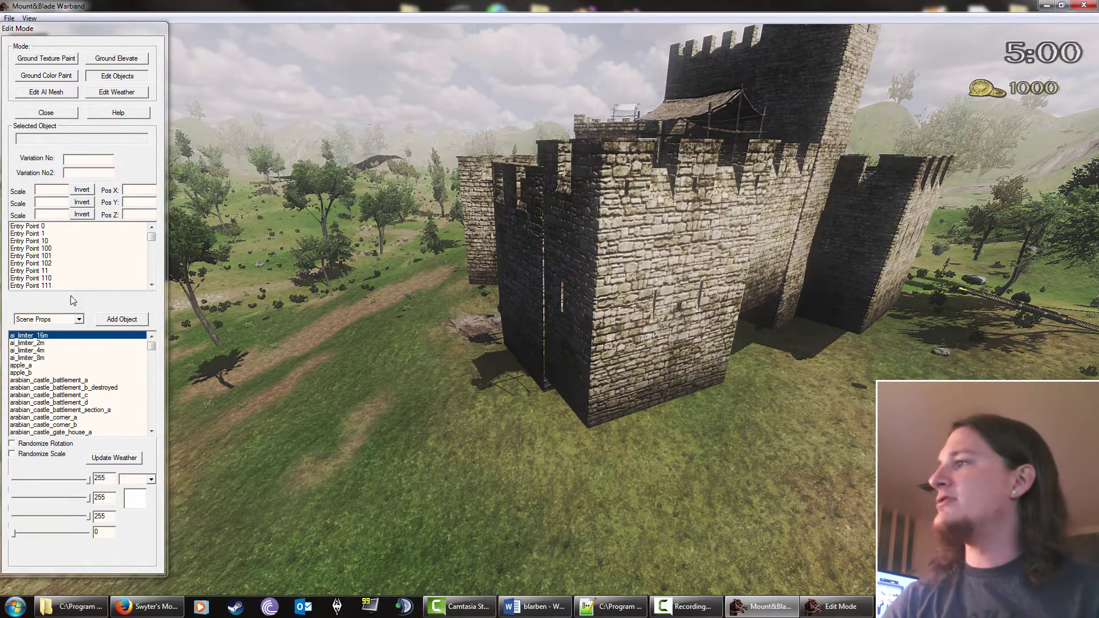
Select all placed objects in the scene, reposition the whole castle on the terrain as one group, and clear the selection
click(31, 226)
drag(148, 240, 80, 291)
shift+click(78, 286)
key(w)
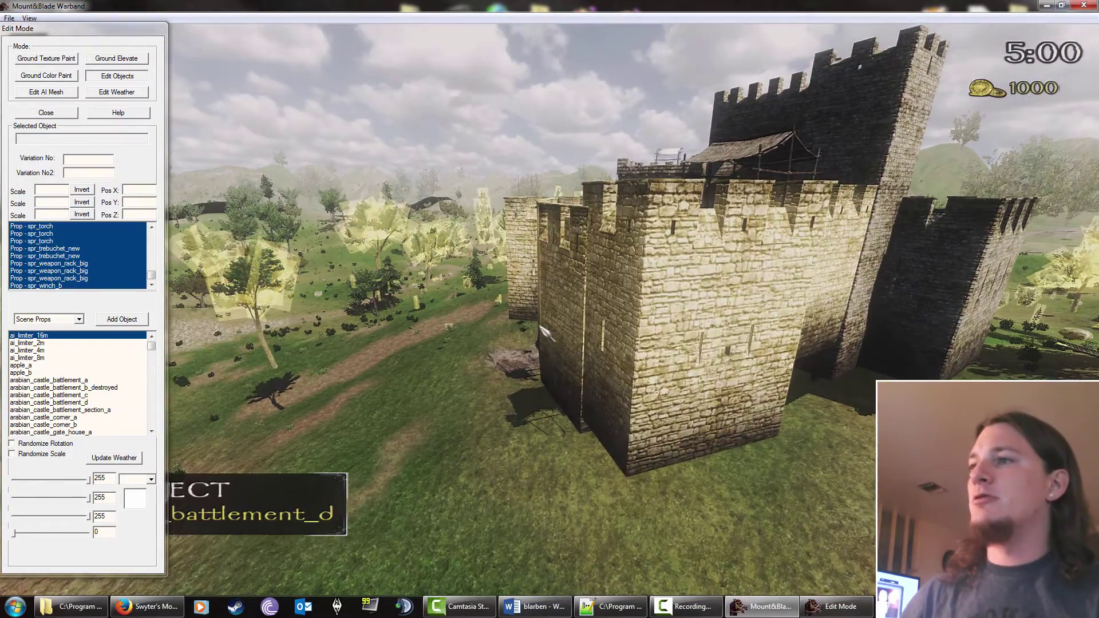
key(w)
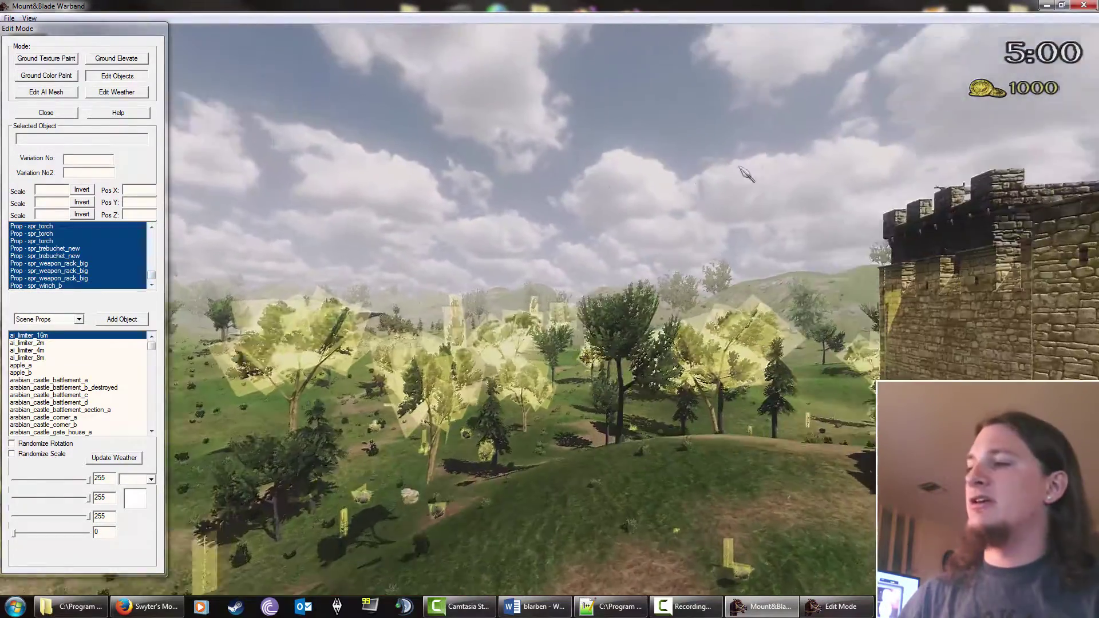
key(w)
ctrl+click(643, 167)
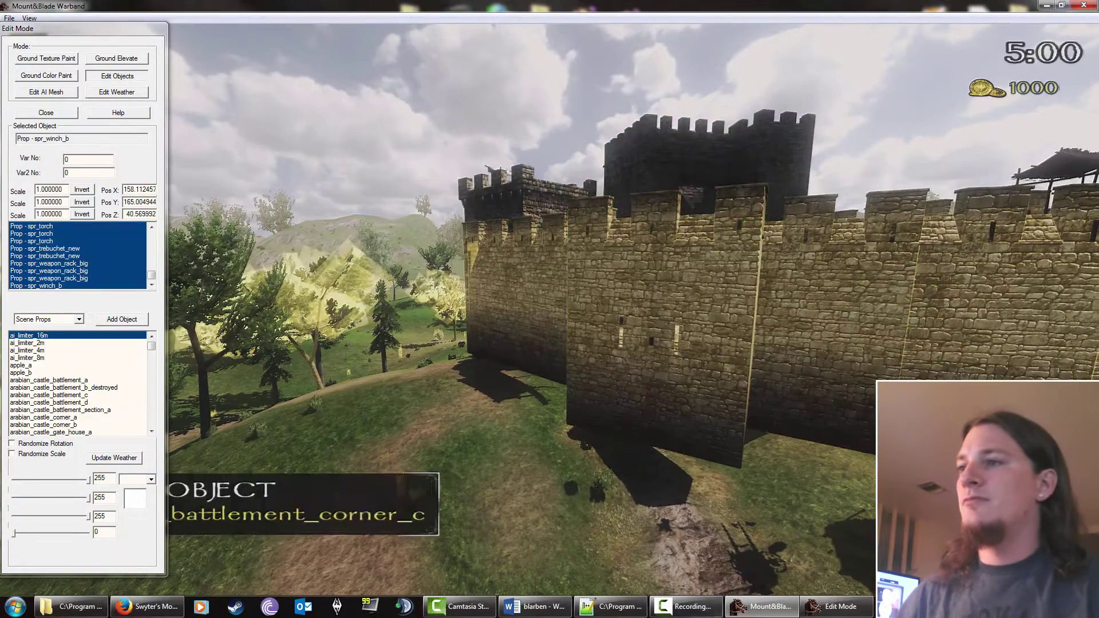
key(t)
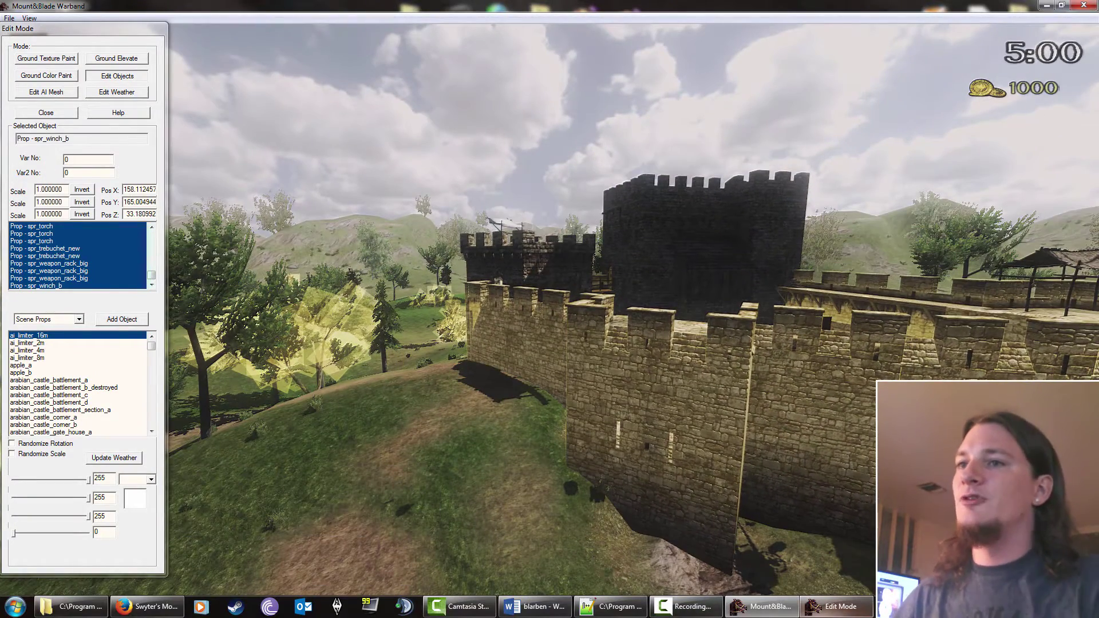
key(s)
click(424, 242)
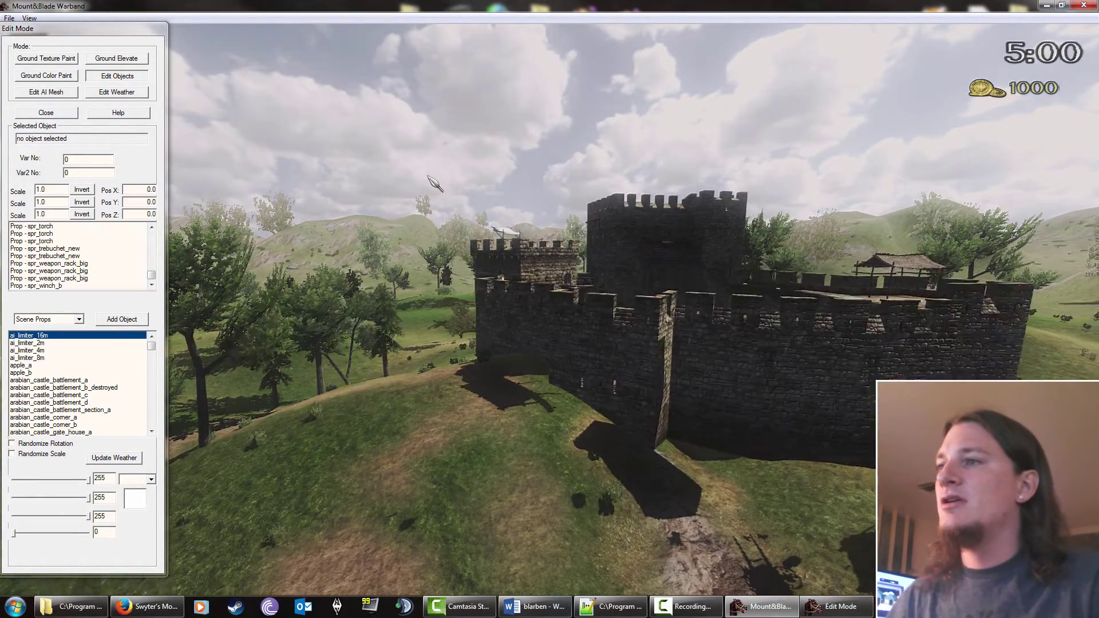
Smooth the ground around the castle walls using Ground Elevate in Smooth mode with a radius of 21
key(w)
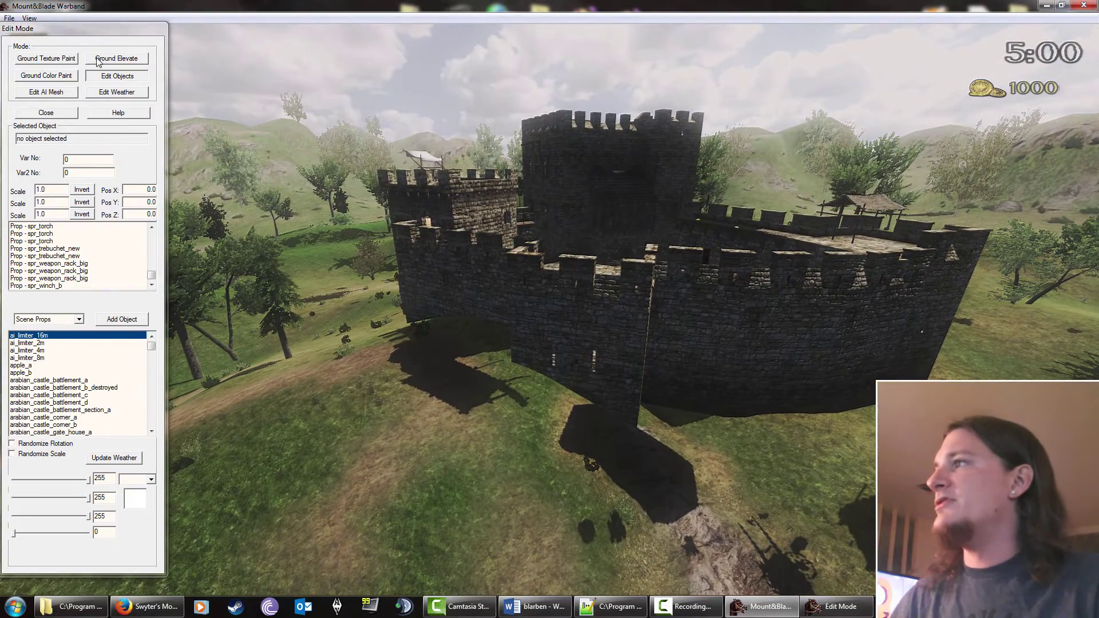
click(106, 59)
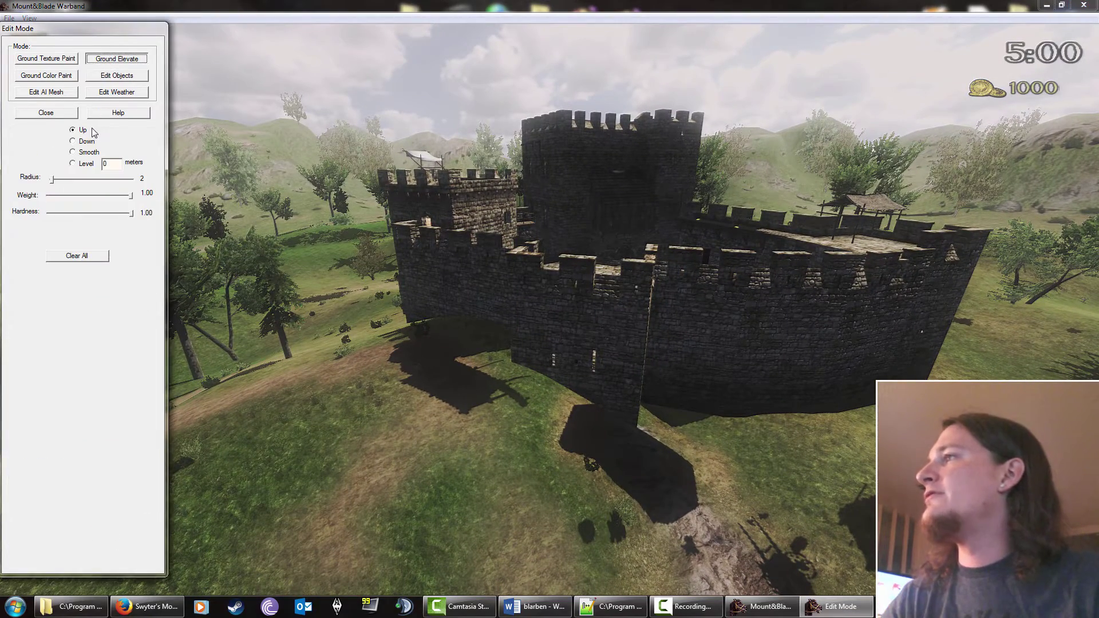
click(62, 179)
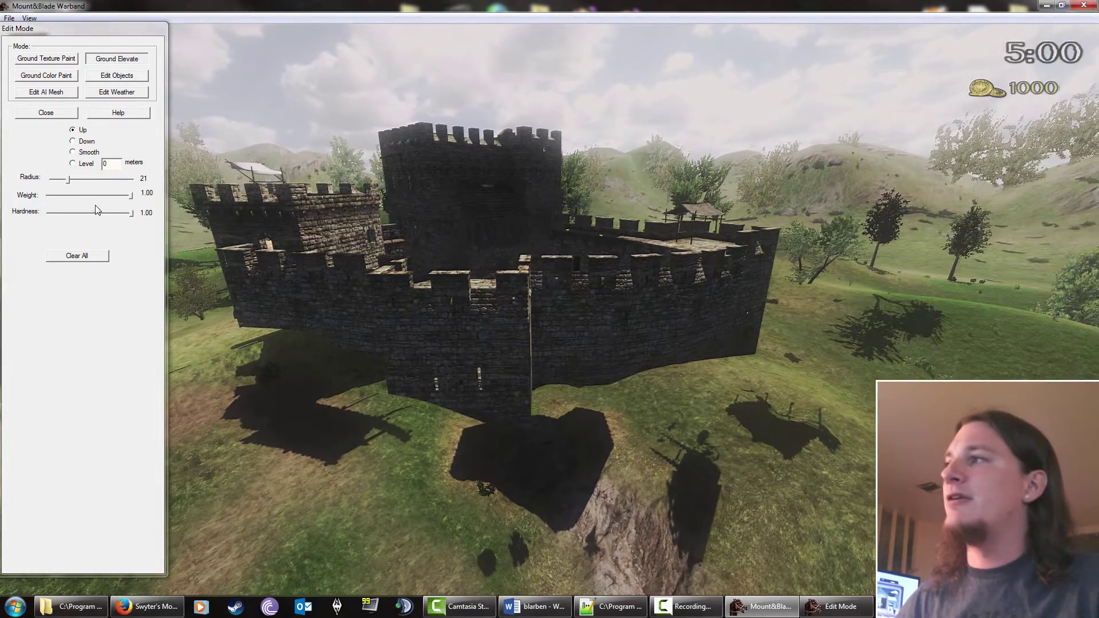
click(89, 153)
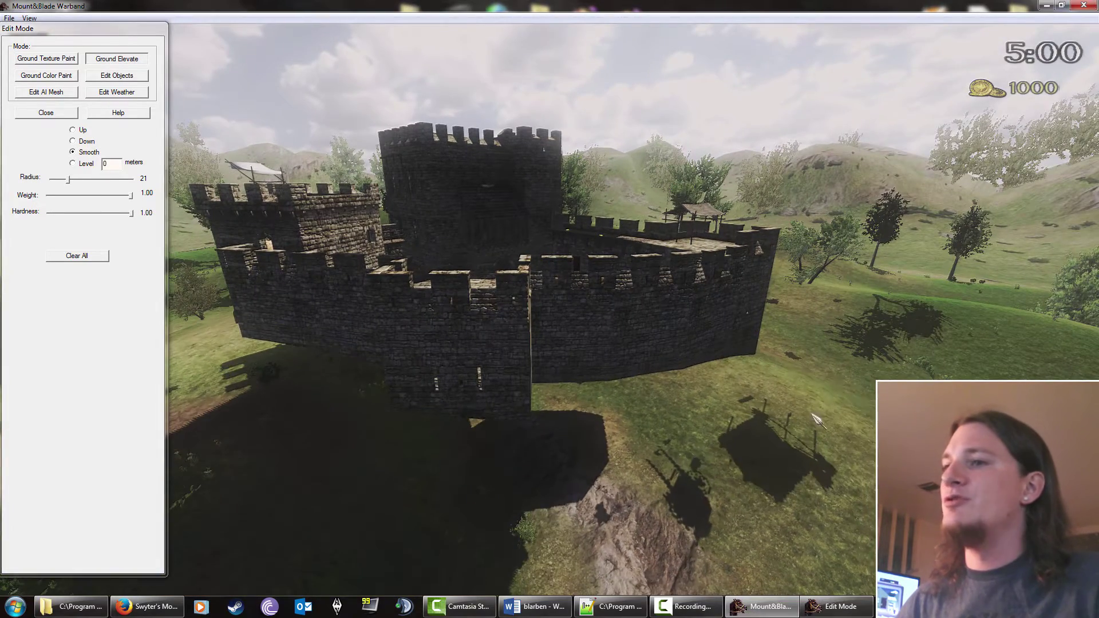
drag(817, 421, 800, 441)
Inspect the castle's walls, keep and courtyard from above for how they sit on the ground
key(w)
drag(436, 363, 484, 378)
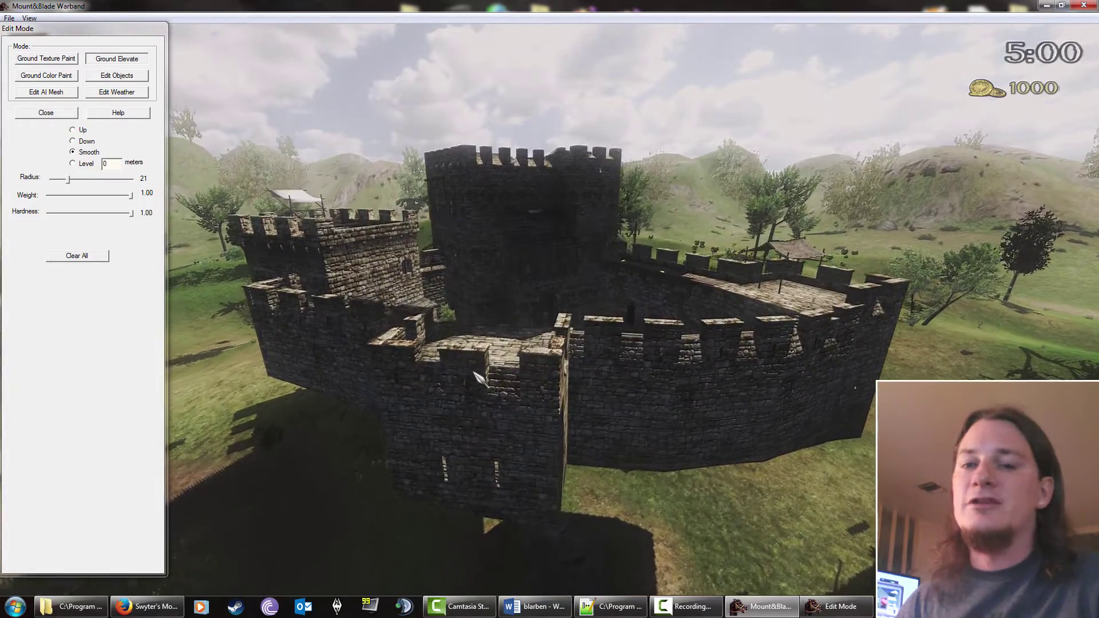
key(w)
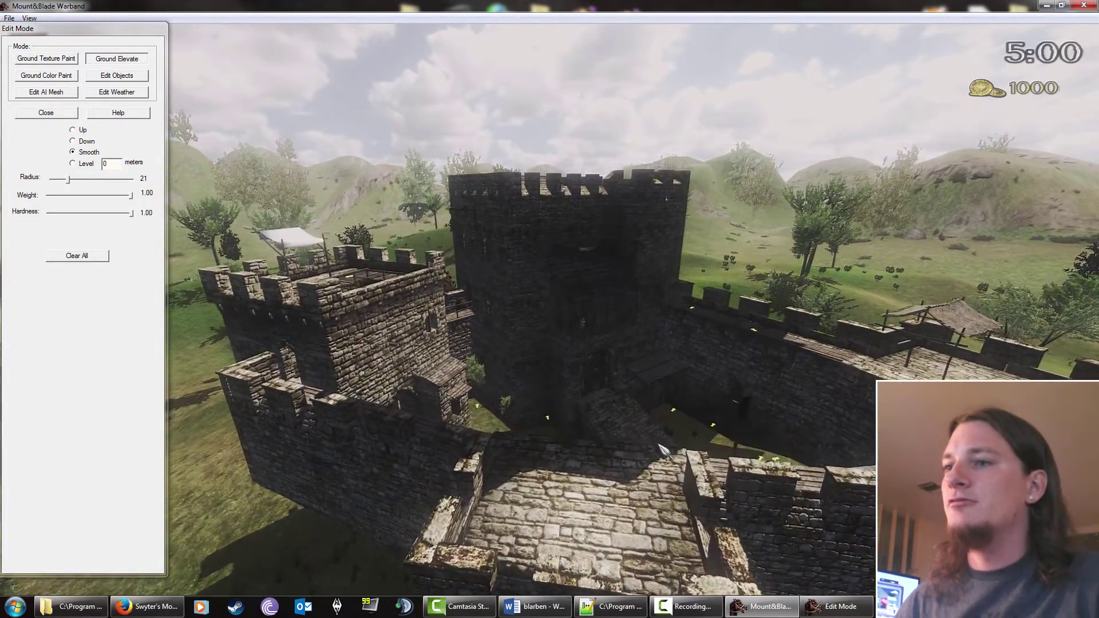
key(w)
drag(658, 444, 444, 525)
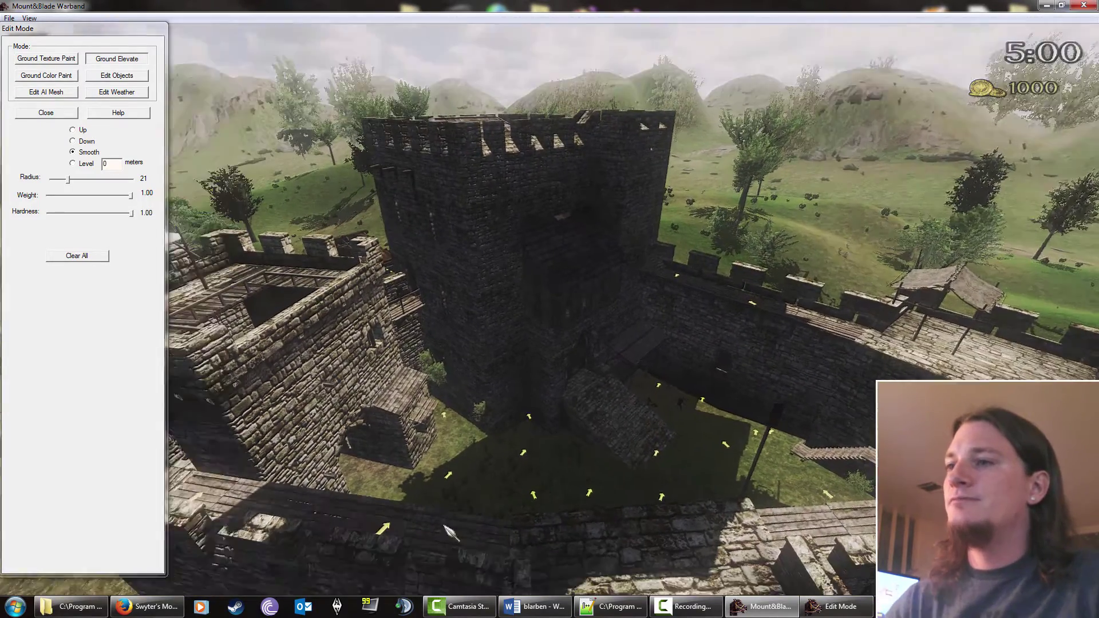
key(w)
Return to object editing and survey the terrain beyond the castle out to the map's edge
click(118, 75)
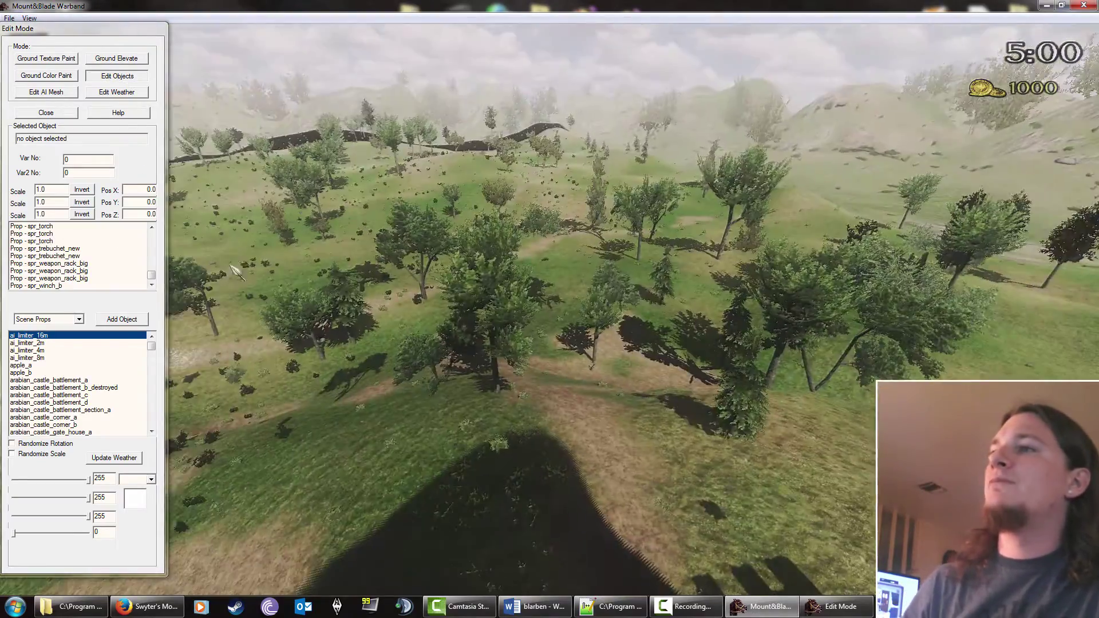
drag(232, 266, 569, 266)
key(w)
key(w)
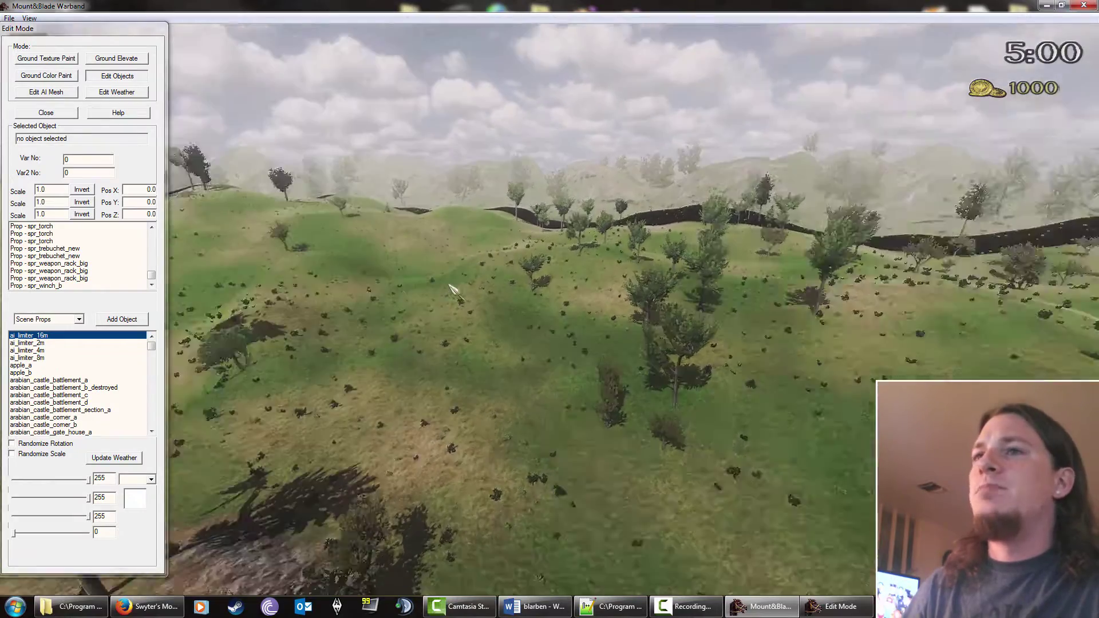
key(w)
drag(450, 285, 713, 269)
key(w)
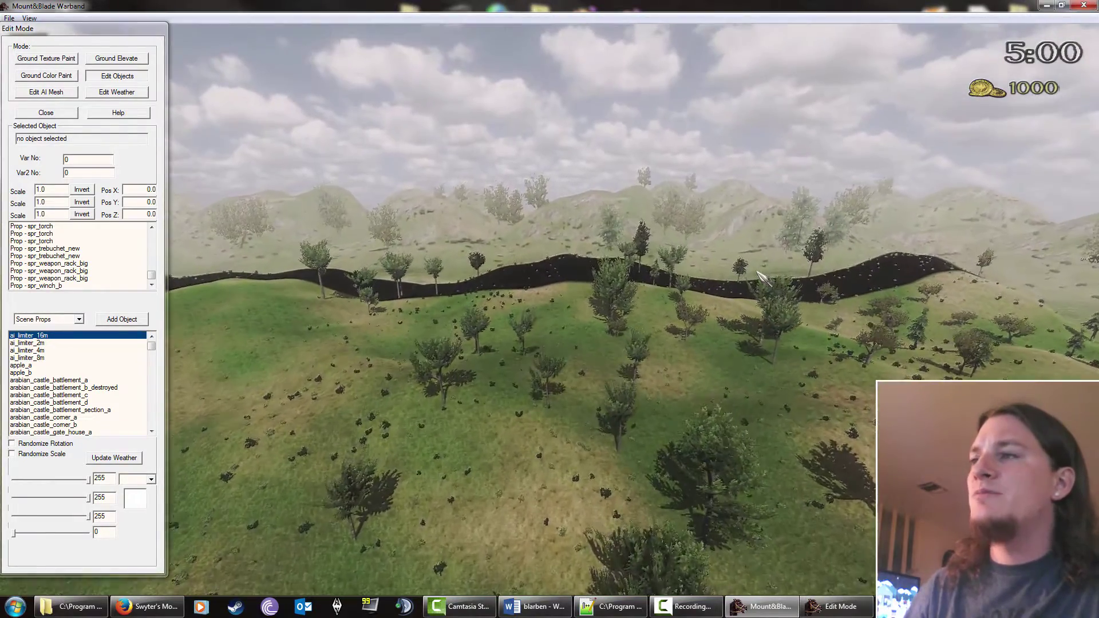
key(w)
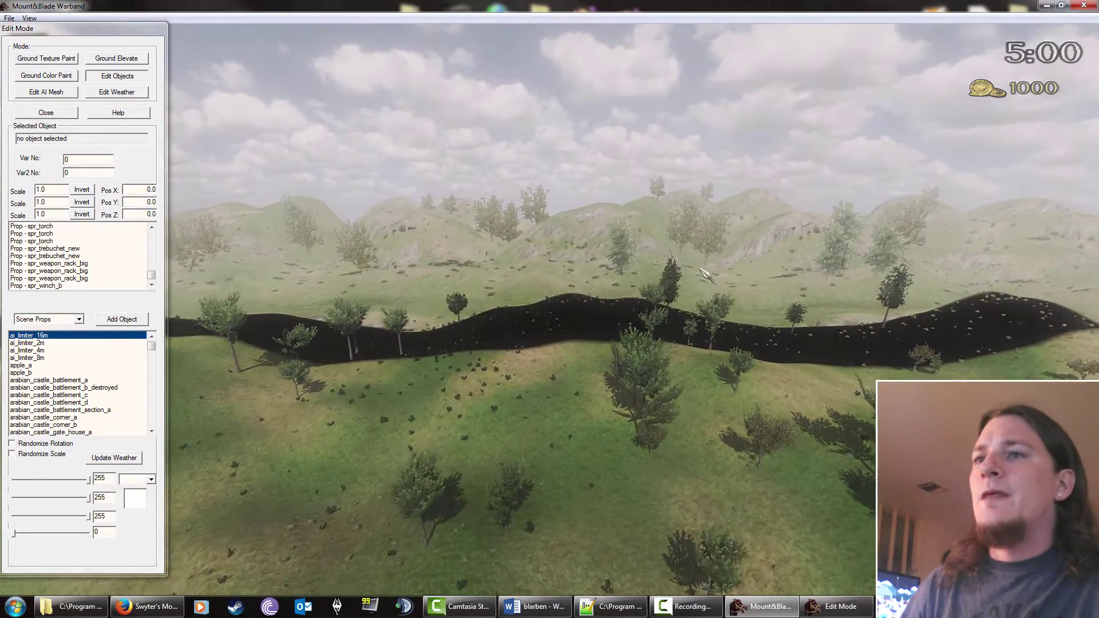
key(w)
drag(739, 281, 142, 226)
Paint part of the black terrain strip beyond the castle white (255, 255, 255) using Ground Color Paint with a radius of 21
click(50, 76)
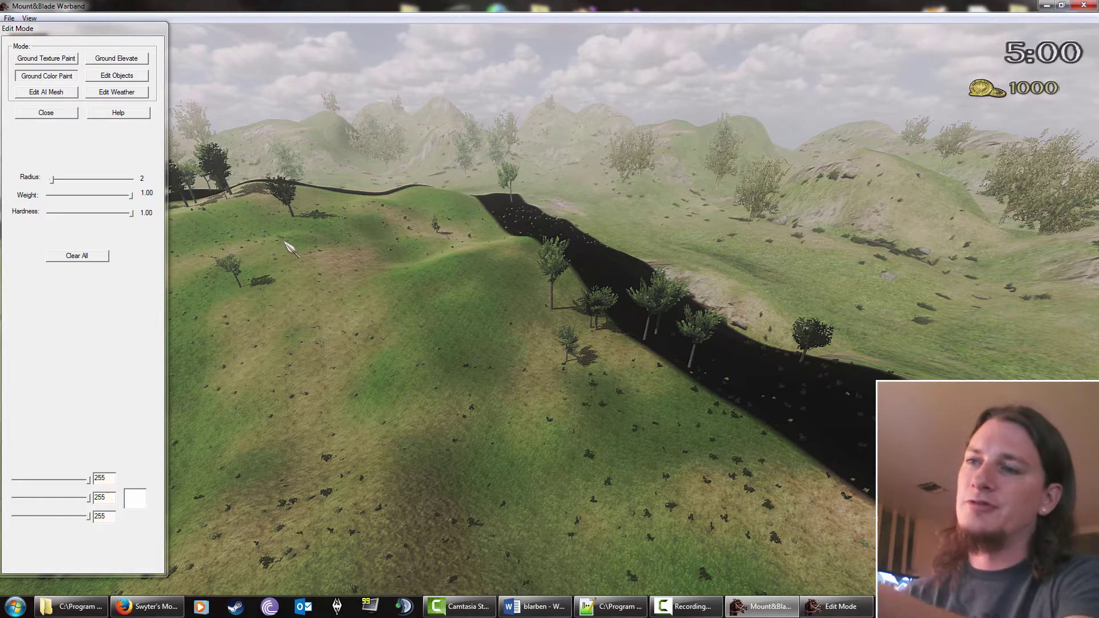
right_drag(604, 381, 764, 400)
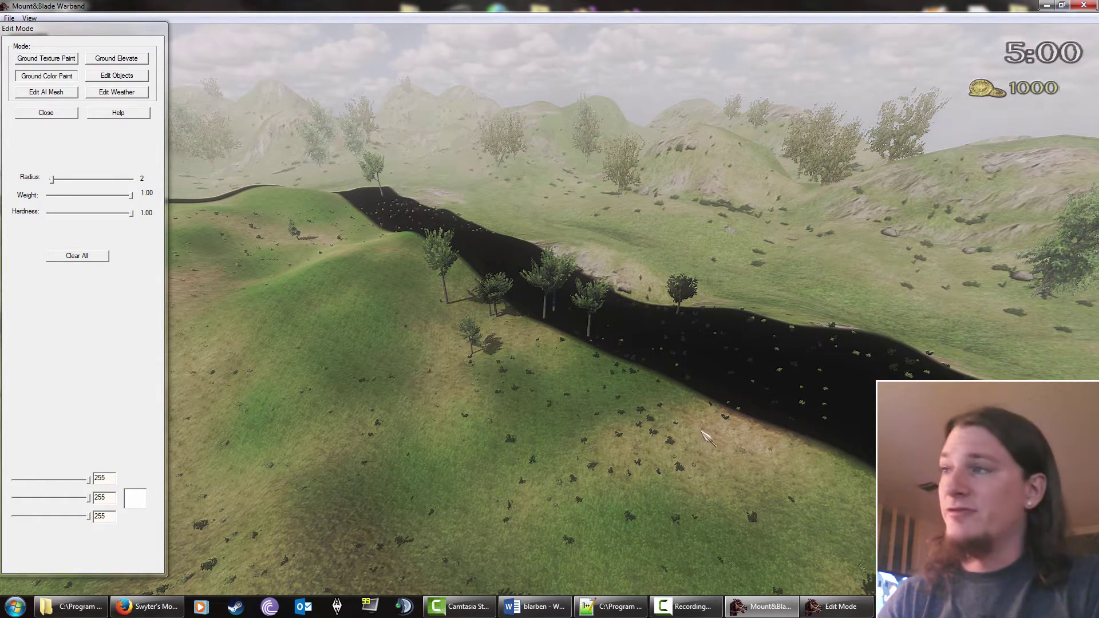
drag(52, 180, 68, 180)
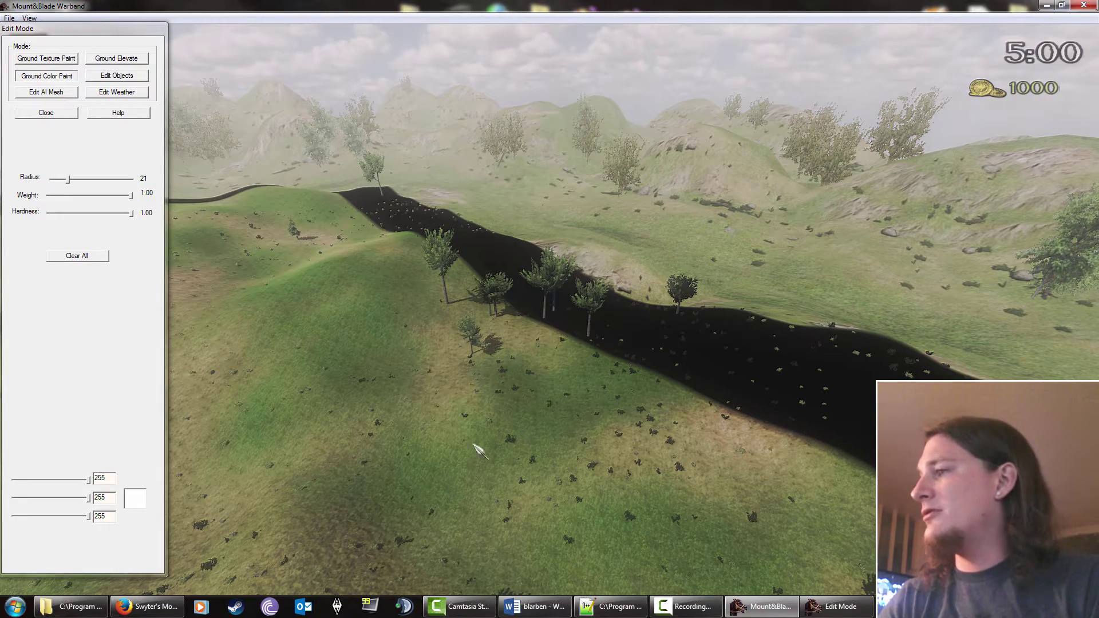
mouse_move(664, 335)
mouse_down()
mouse_move(690, 329)
mouse_move(763, 401)
mouse_move(879, 430)
mouse_up()
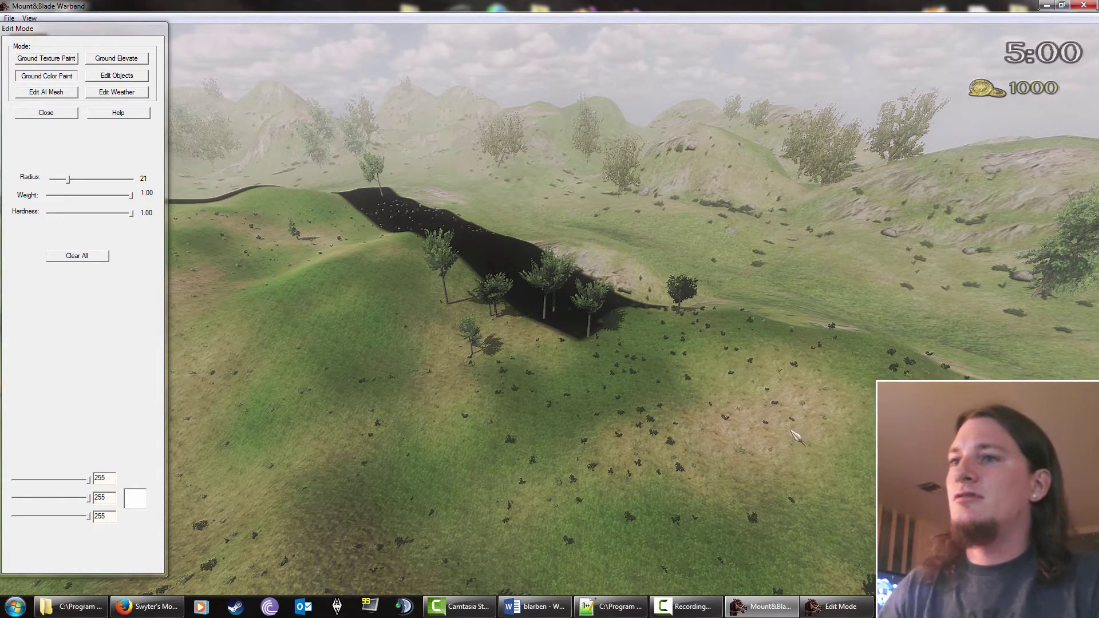
key(d)
Leave edit mode, save the scene changes, quit the match and host the Turin Castle siege map again
key(ctrl+e)
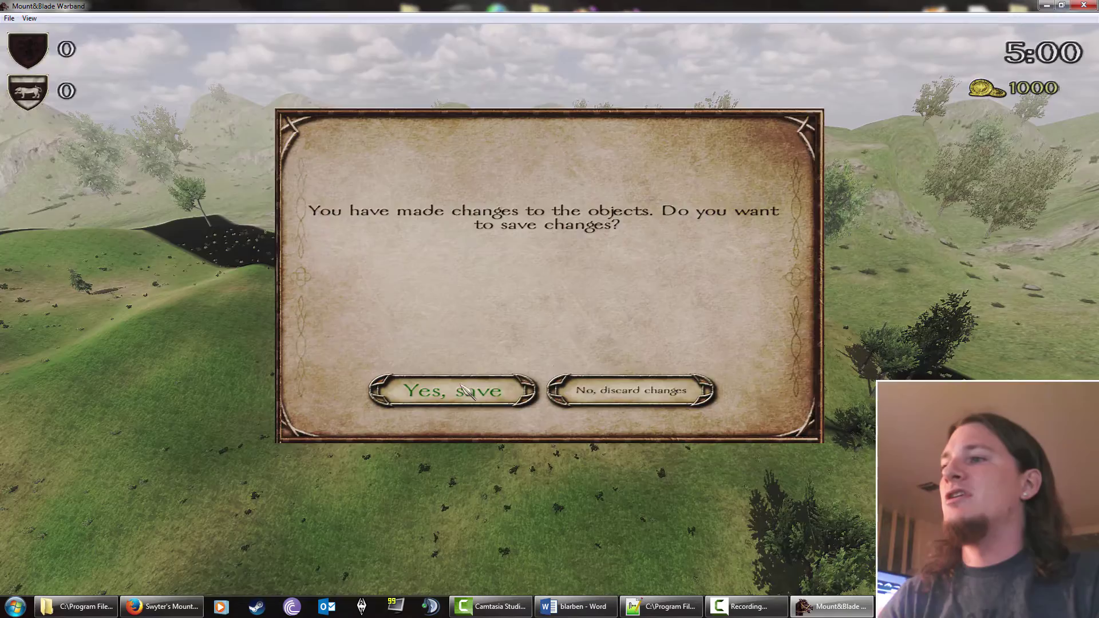
click(465, 389)
key(Escape)
click(574, 367)
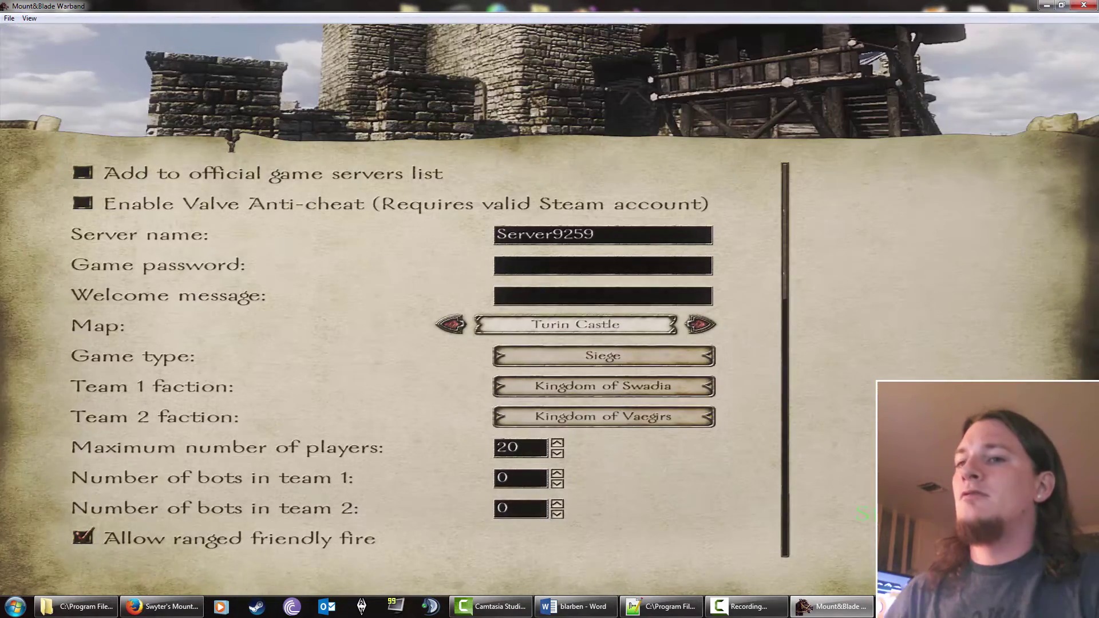
click(858, 508)
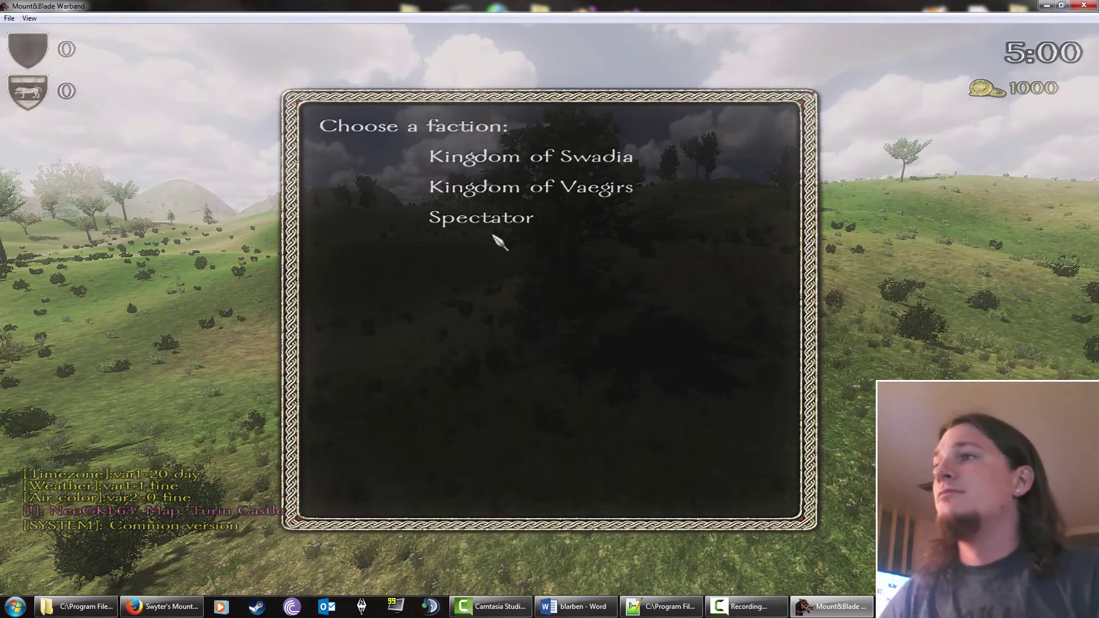
Join the match as Spectator and survey the reloaded terrain from above
click(489, 220)
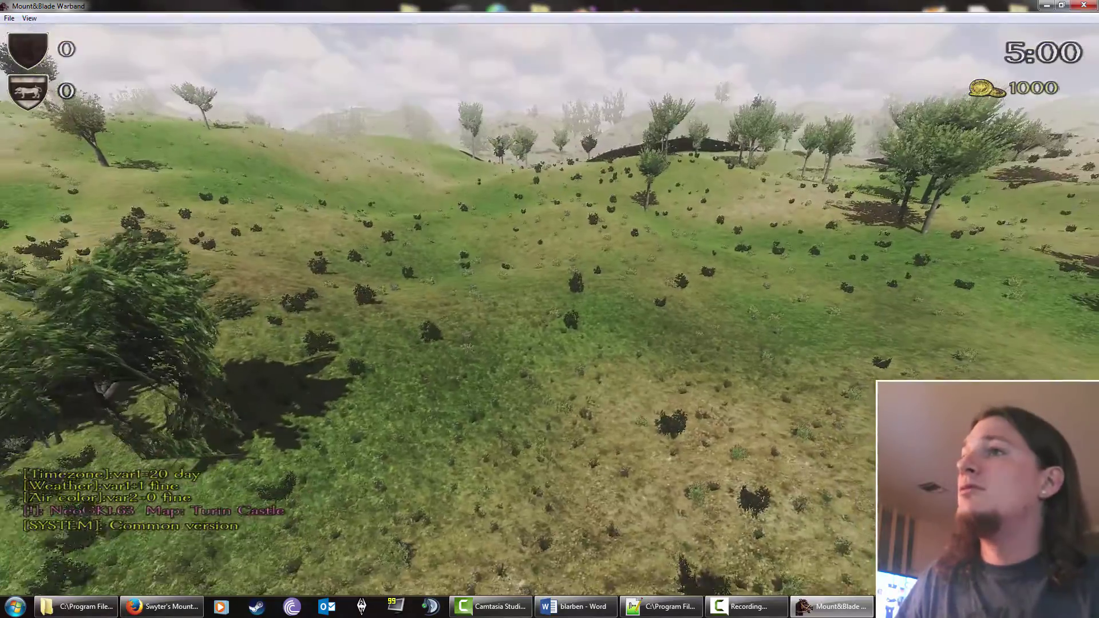
key(s)
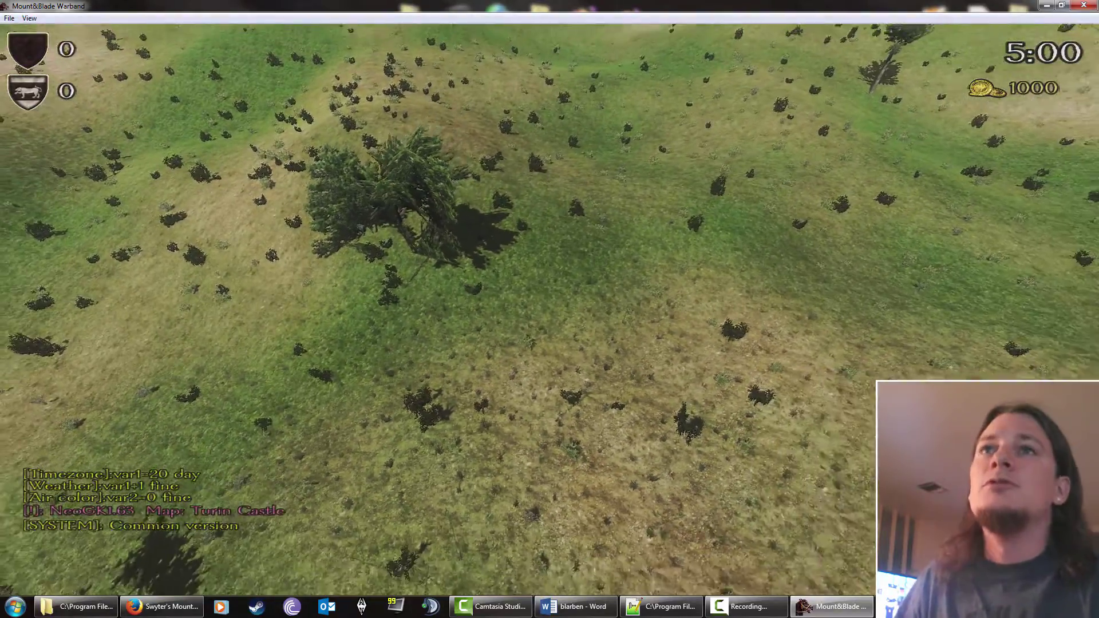
key(s)
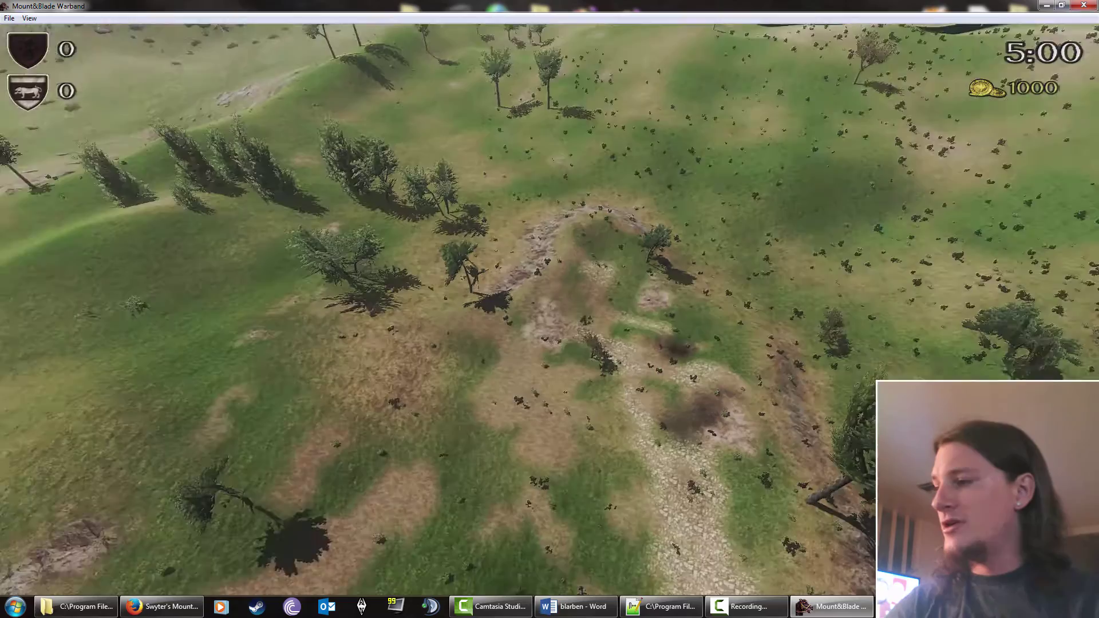
Switch to the terrain code generator in Firefox and raise size x and size y equally to about 70 percent of their range
key(Escape)
key(alt+Tab)
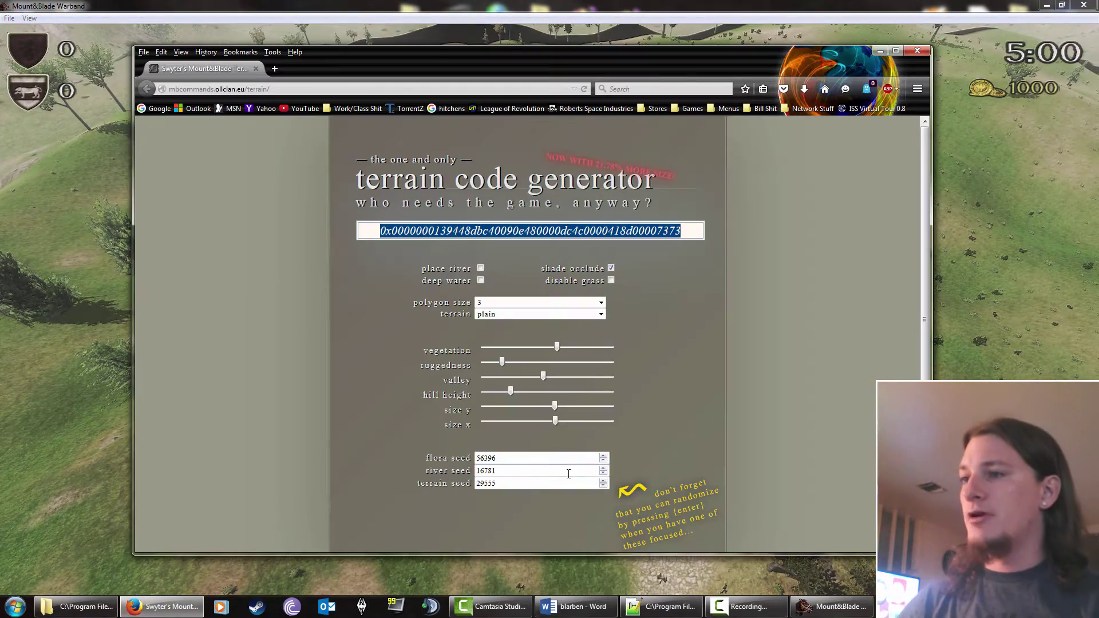
drag(558, 406, 637, 426)
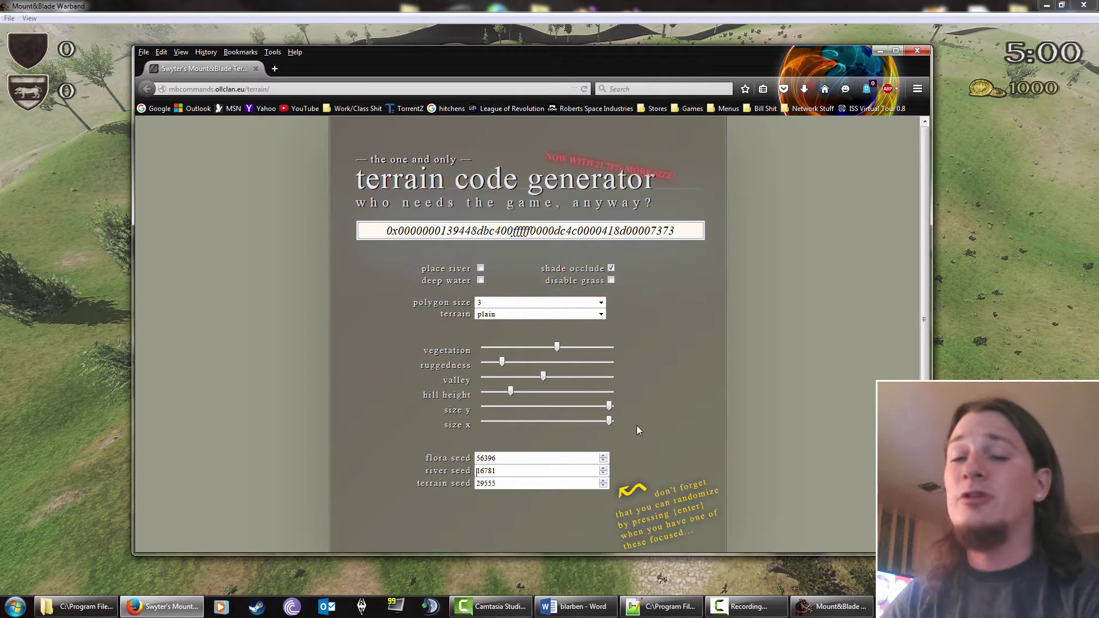
click(589, 405)
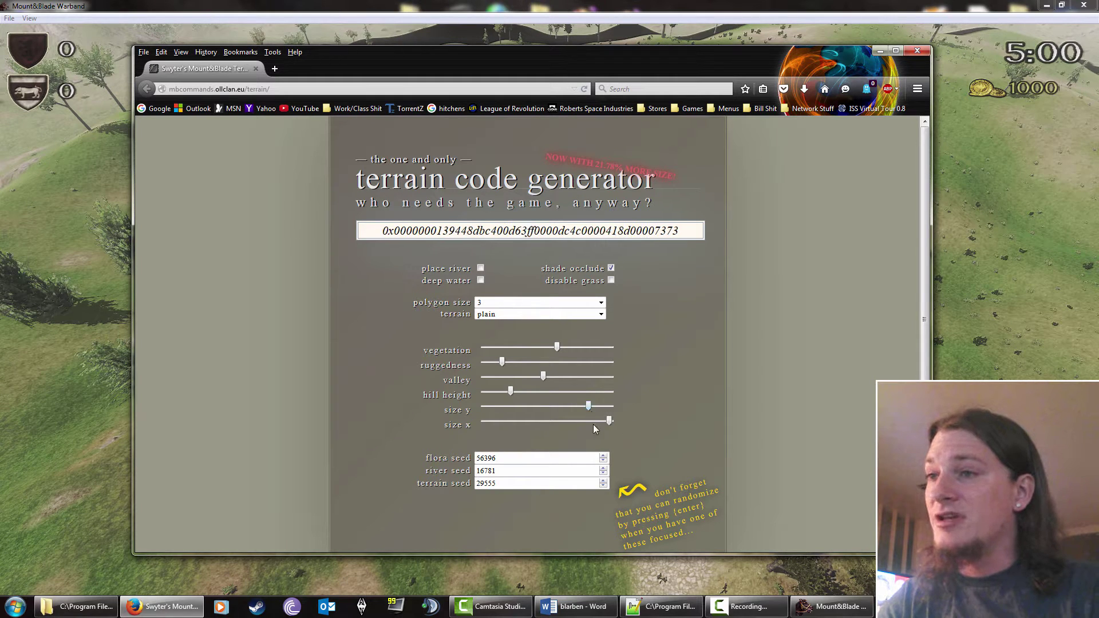
click(587, 422)
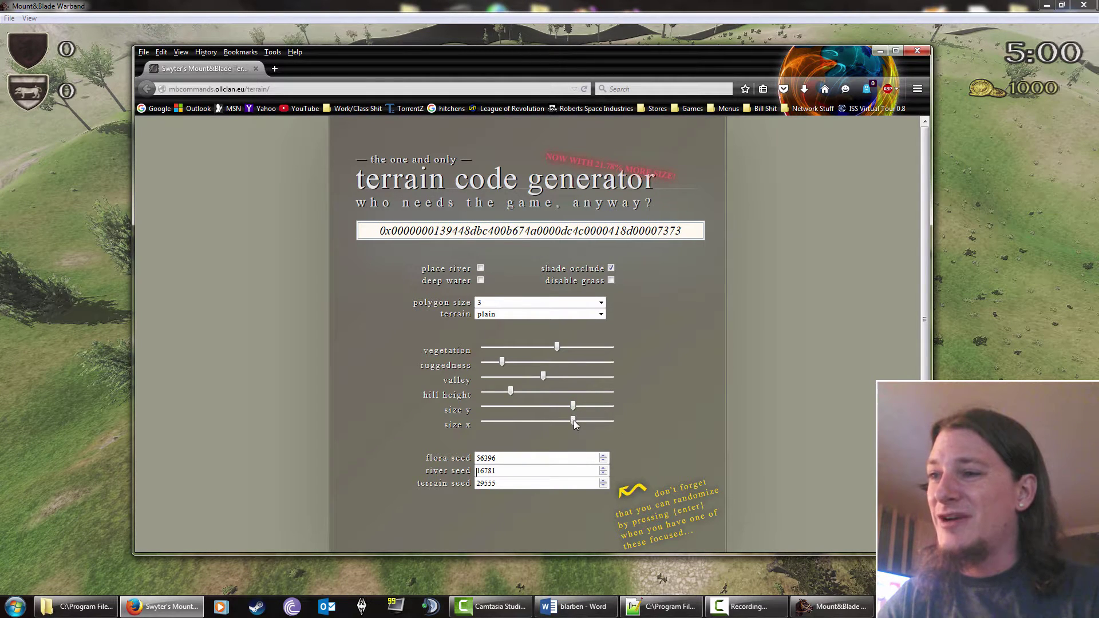